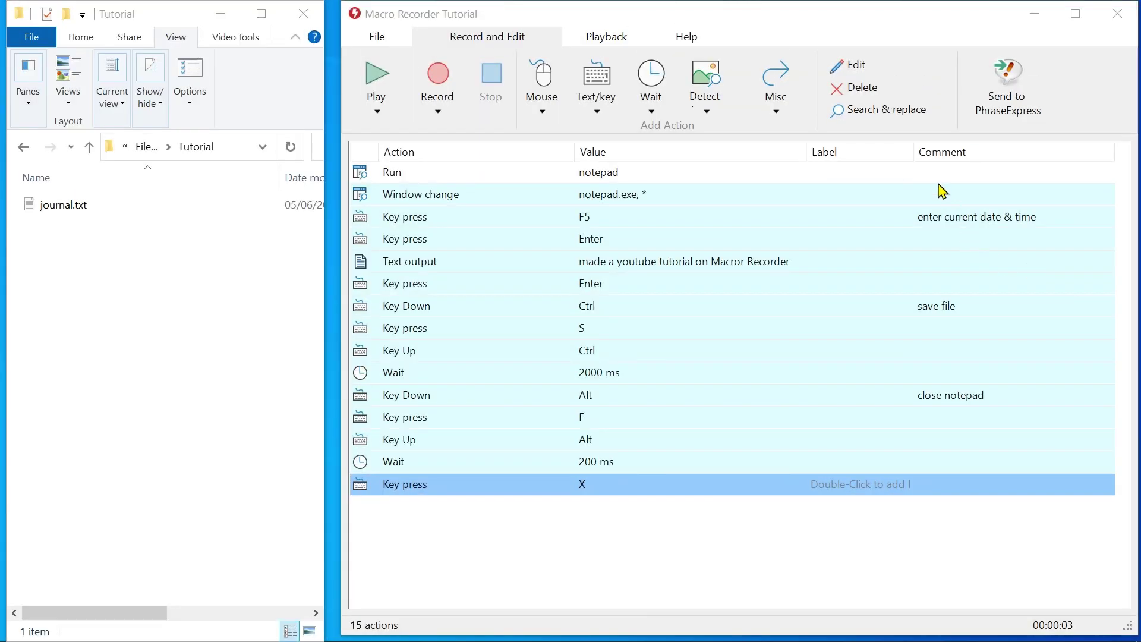
# Step: Run the journal macro from its first step, then move Notepad down to reveal the remaining macro steps
pyautogui.click(938, 181)
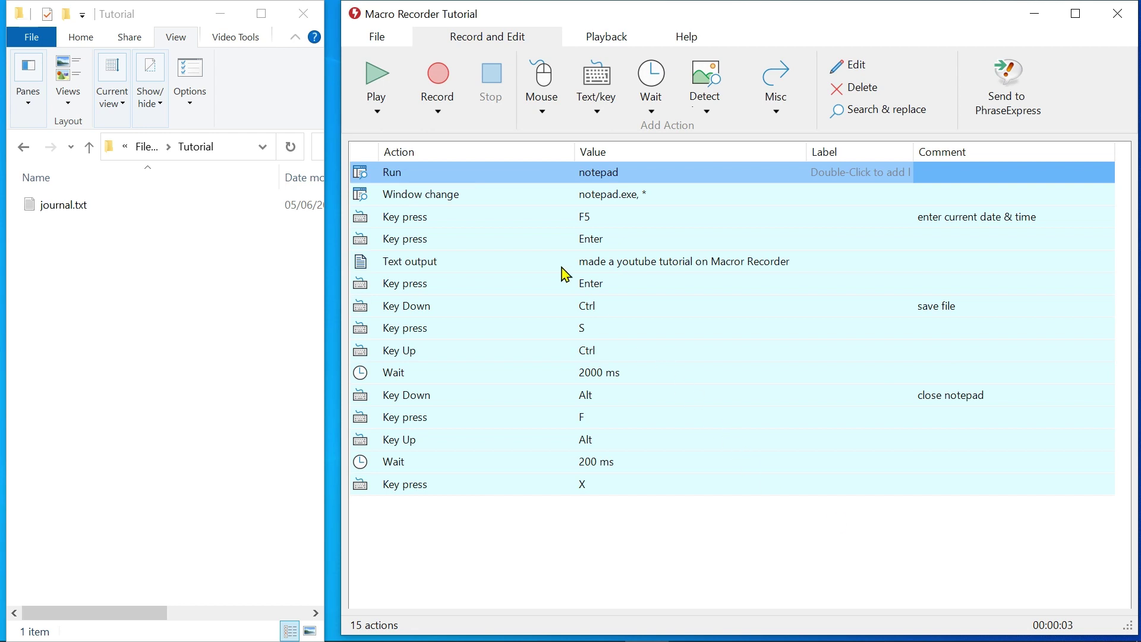
pyautogui.click(368, 88)
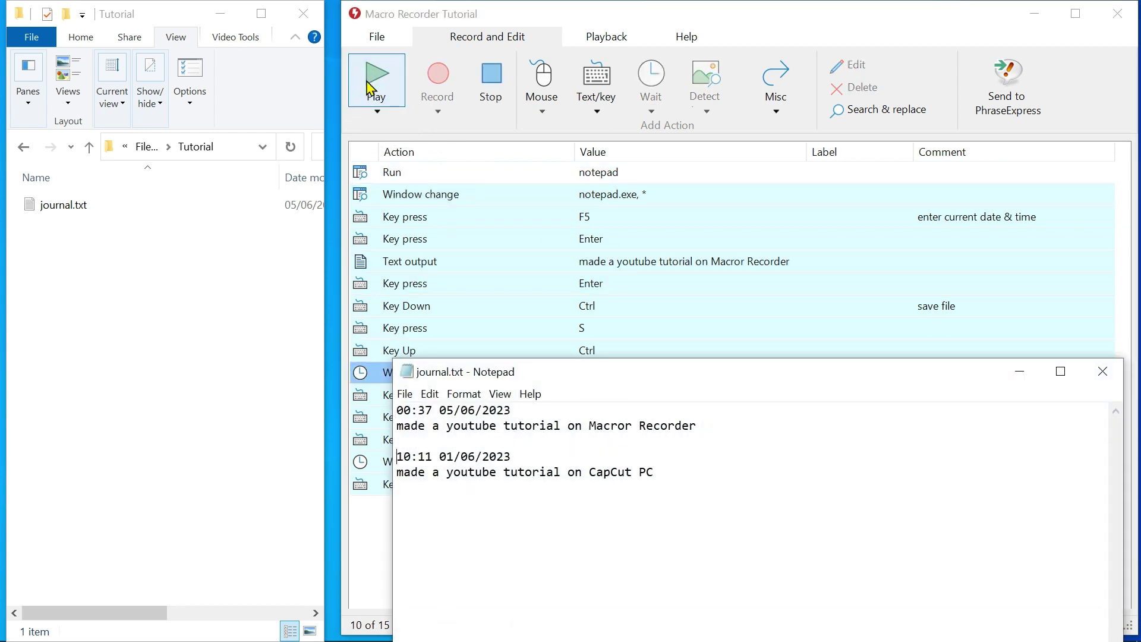
pyautogui.moveTo(756, 378); pyautogui.dragTo(734, 515)
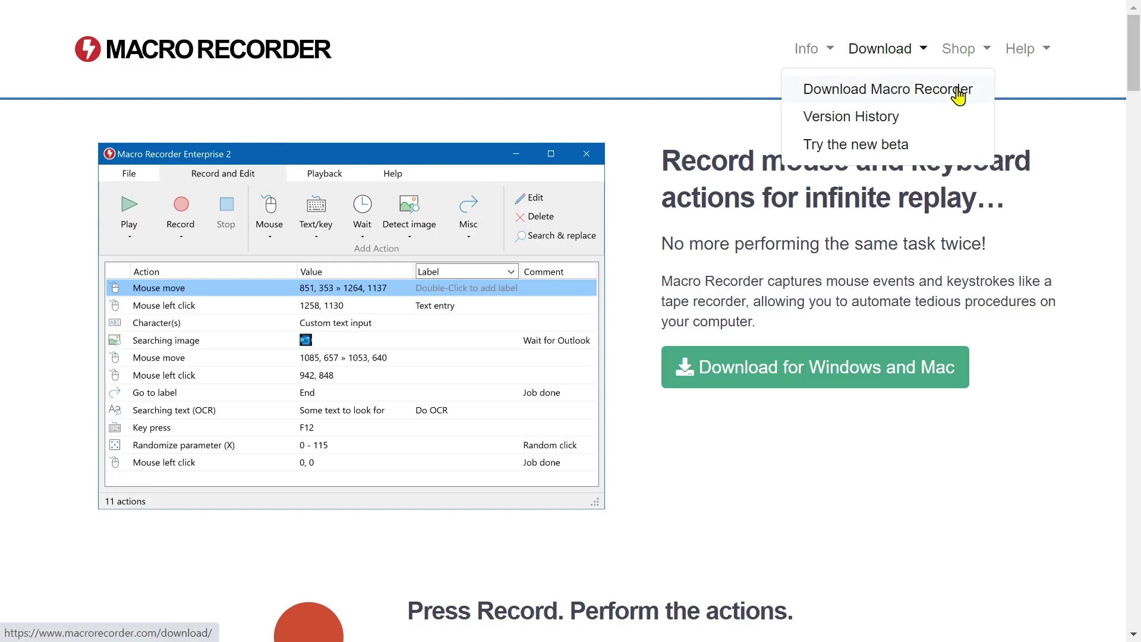
# Step: Go from the Macro Recorder download page to the v3 beta page and scroll through it
pyautogui.click(956, 90)
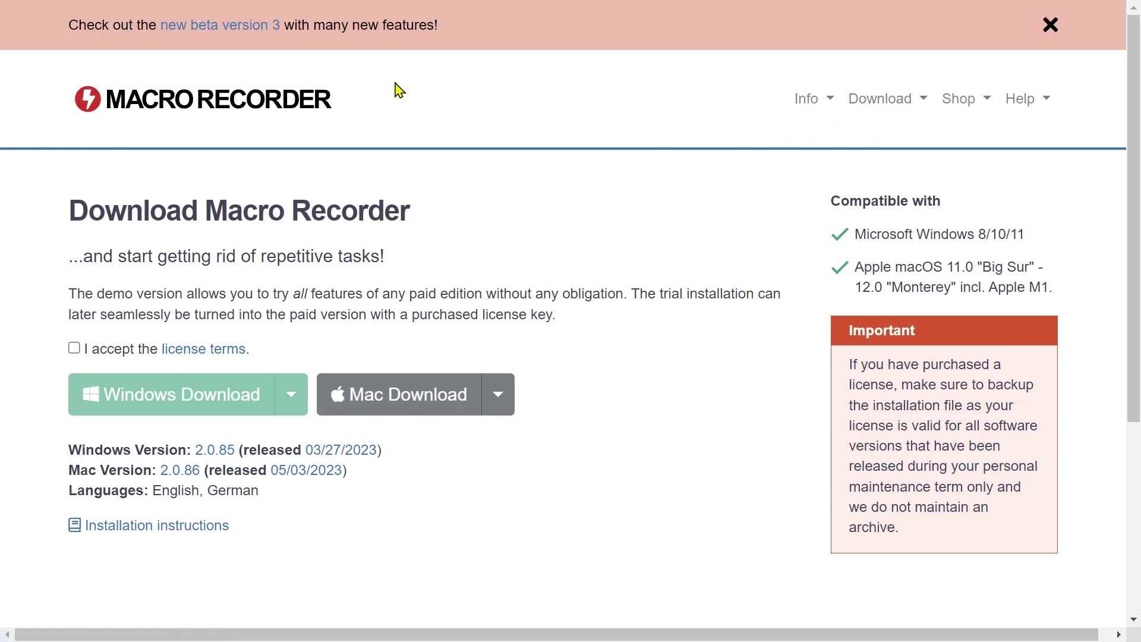
pyautogui.click(261, 26)
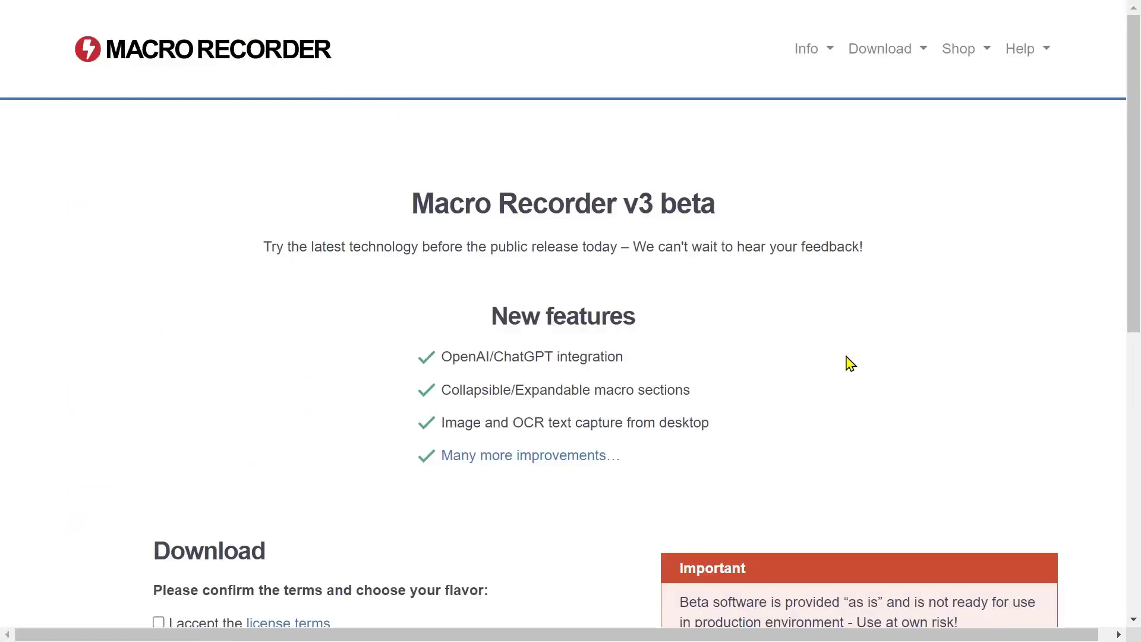
pyautogui.scroll(-4, 850, 362)
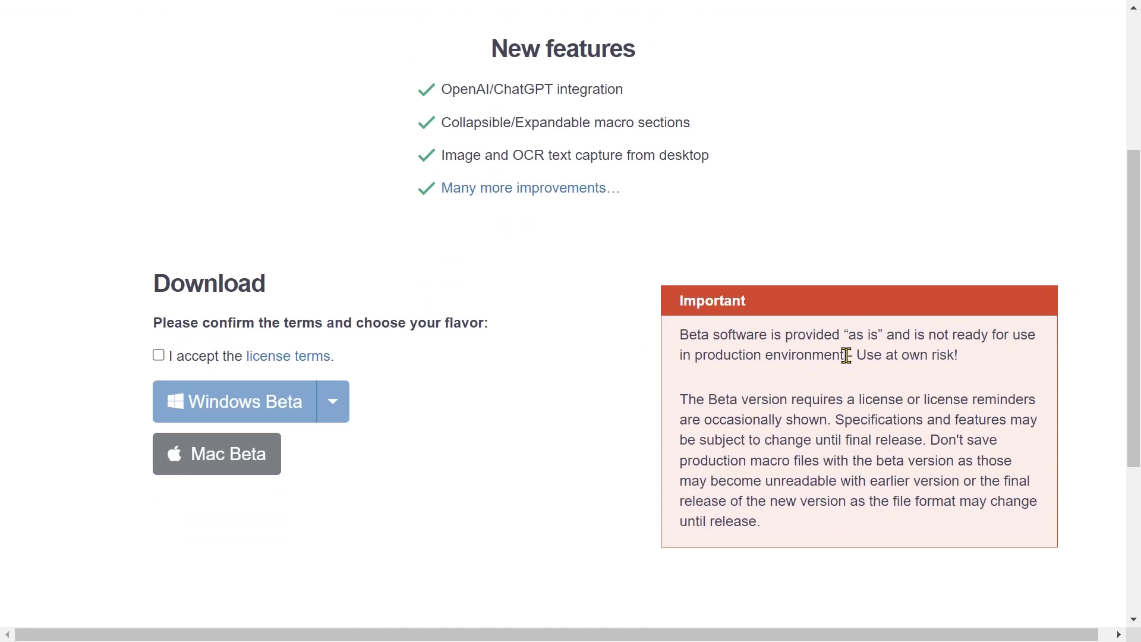
pyautogui.scroll(-5, 846, 355)
pyautogui.scroll(9, 850, 364)
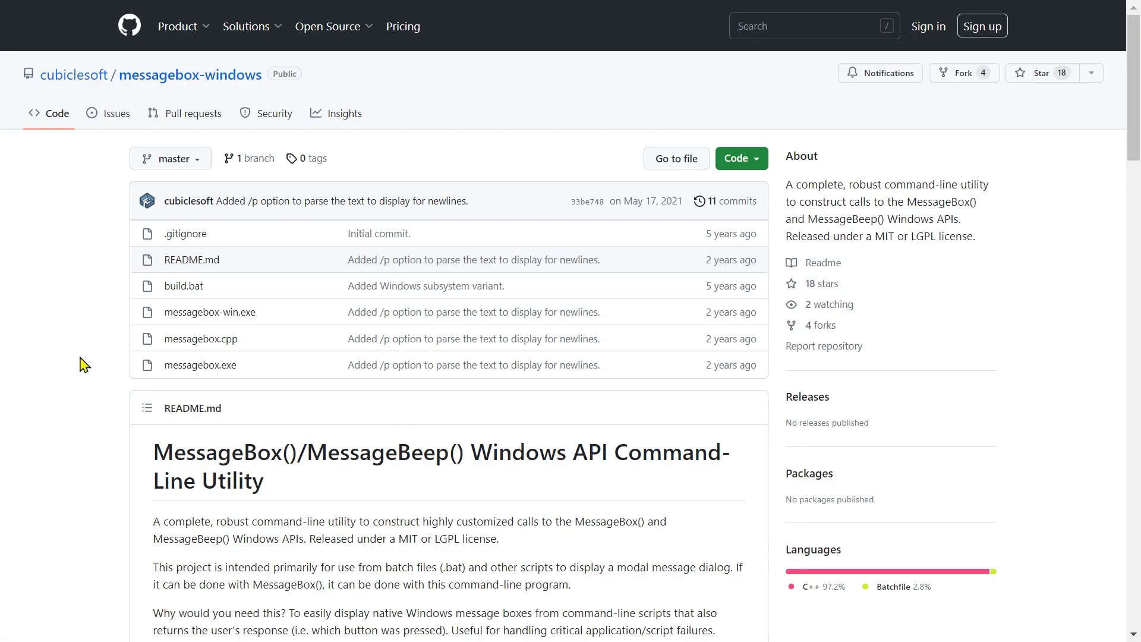
# Step: Skim the messagebox-windows README, then download the repository from Code as a ZIP archive
pyautogui.doubleClick(249, 459)
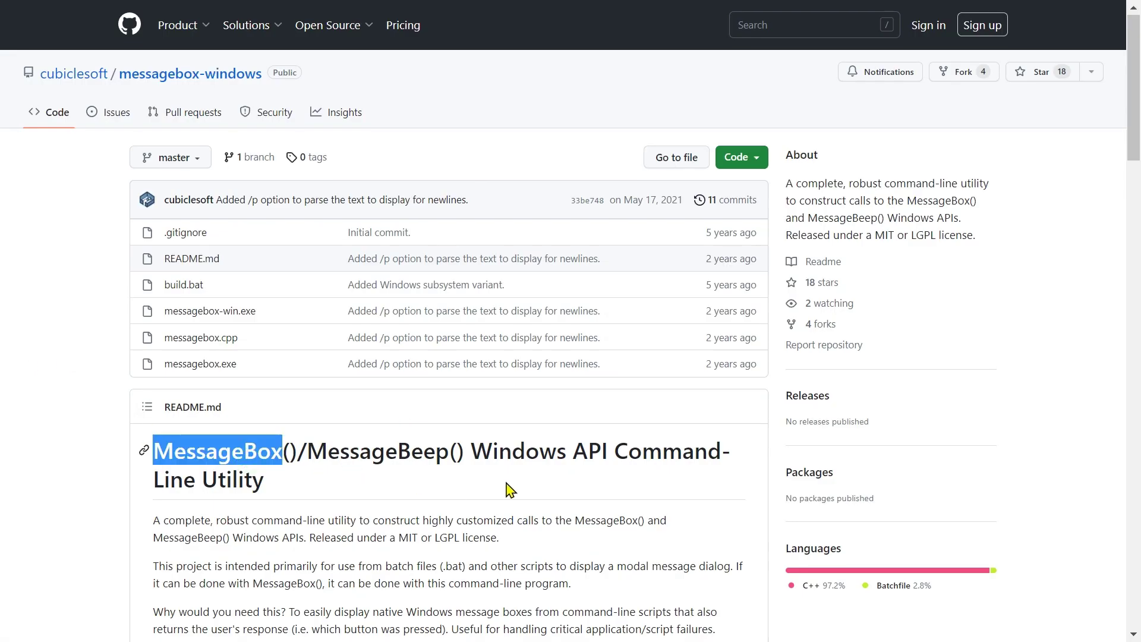
pyautogui.scroll(-6, 509, 489)
pyautogui.scroll(-4, 509, 489)
pyautogui.scroll(-10, 509, 489)
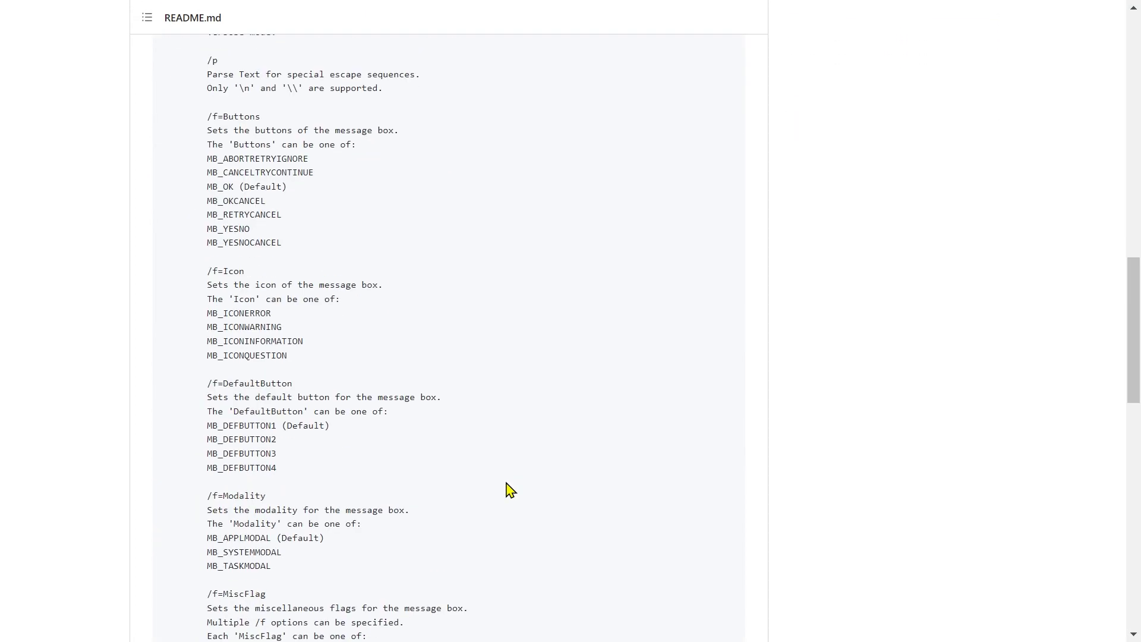
pyautogui.scroll(-12, 509, 490)
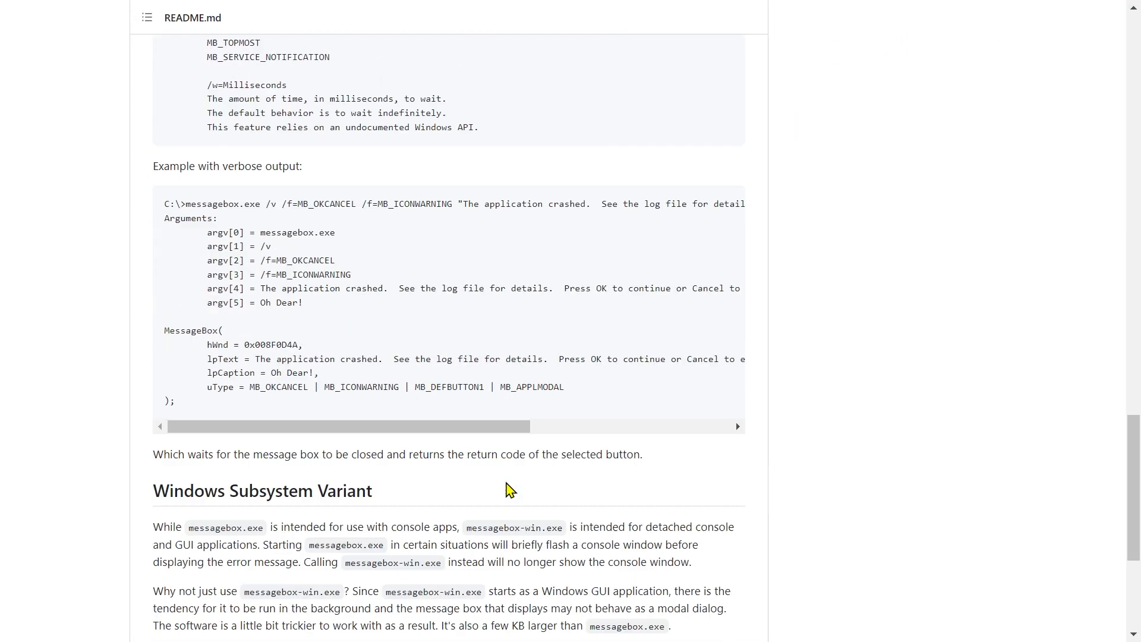
pyautogui.scroll(10, 509, 489)
pyautogui.scroll(20, 509, 489)
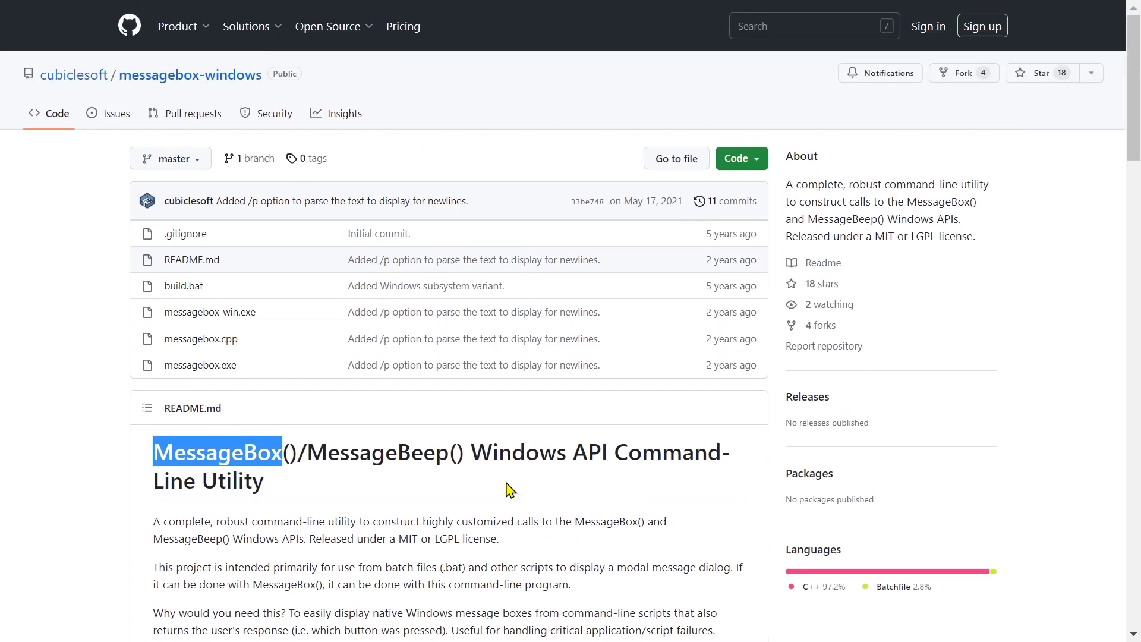
pyautogui.click(764, 162)
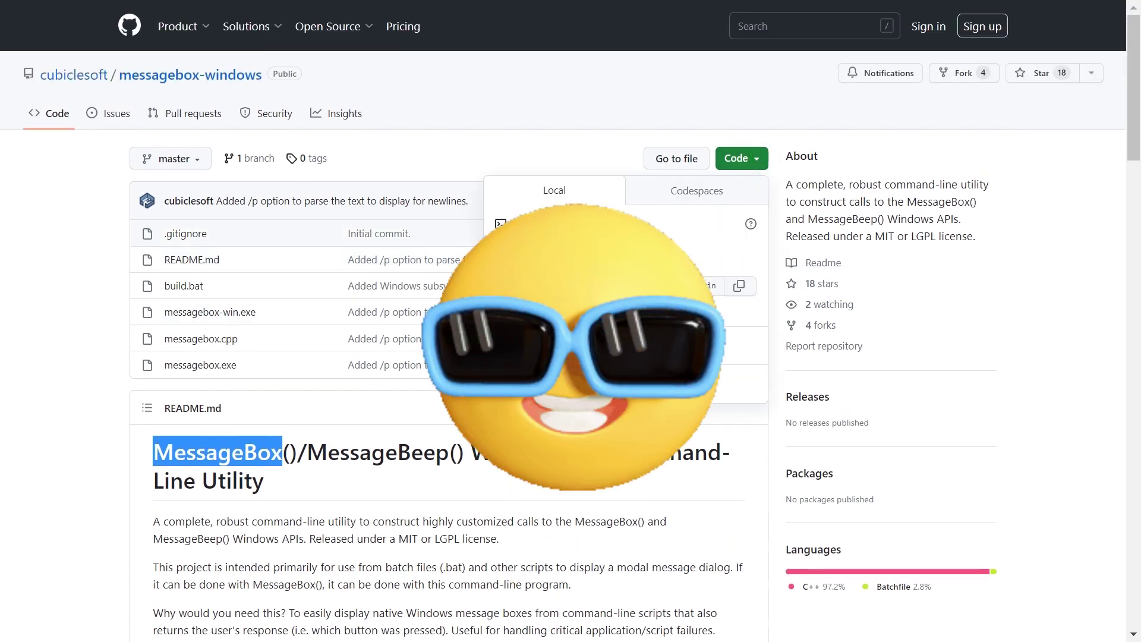
pyautogui.click(566, 385)
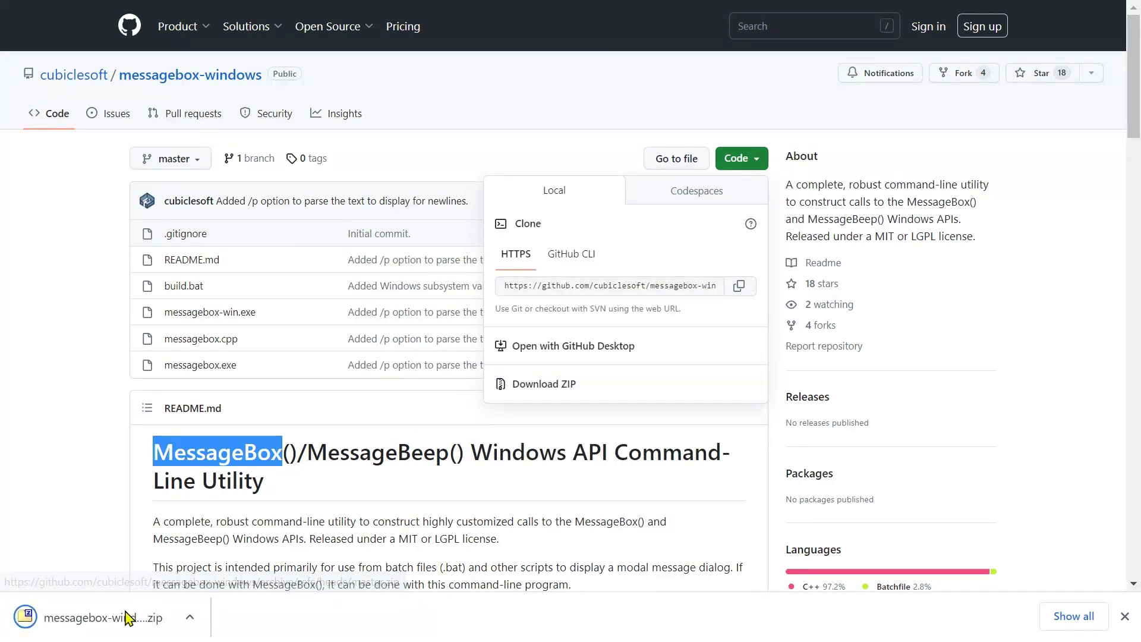
# Step: Open the zip in 7-Zip, browse messagebox-windows-master, select messagebox-win.exe then messagebox.exe, and close the archive
pyautogui.click(66, 618)
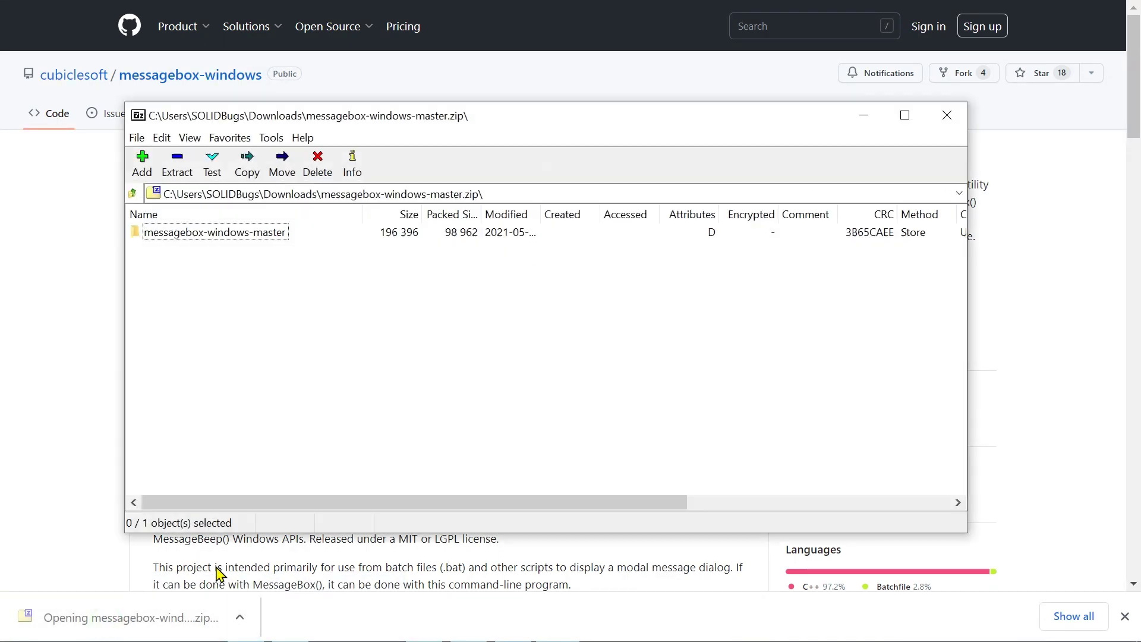
pyautogui.doubleClick(268, 237)
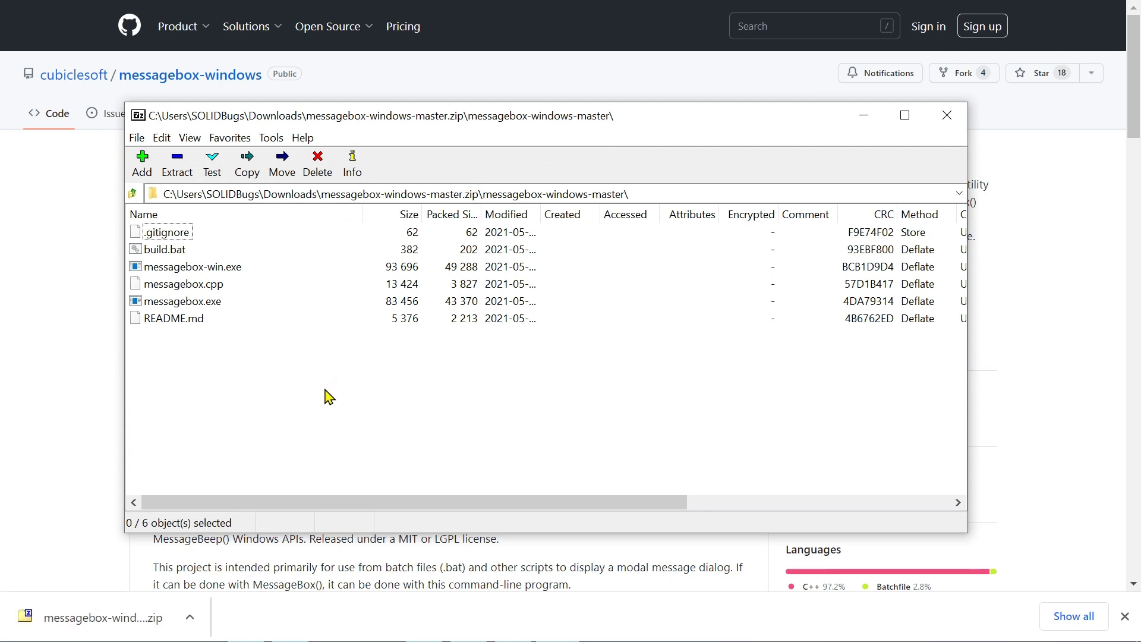
pyautogui.click(238, 270)
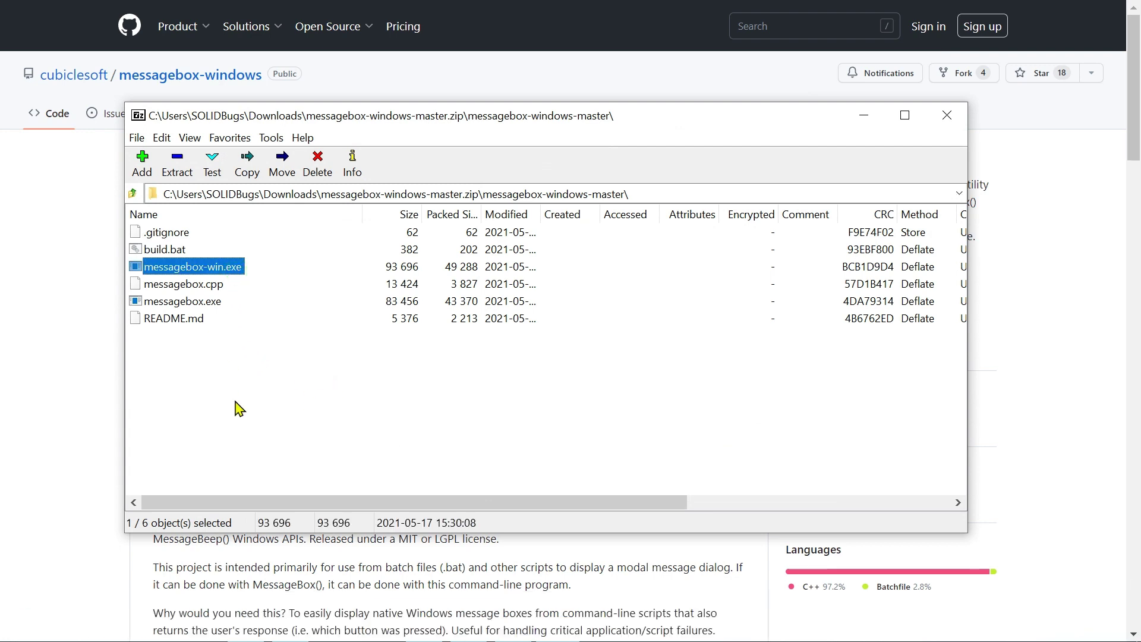
pyautogui.click(191, 301)
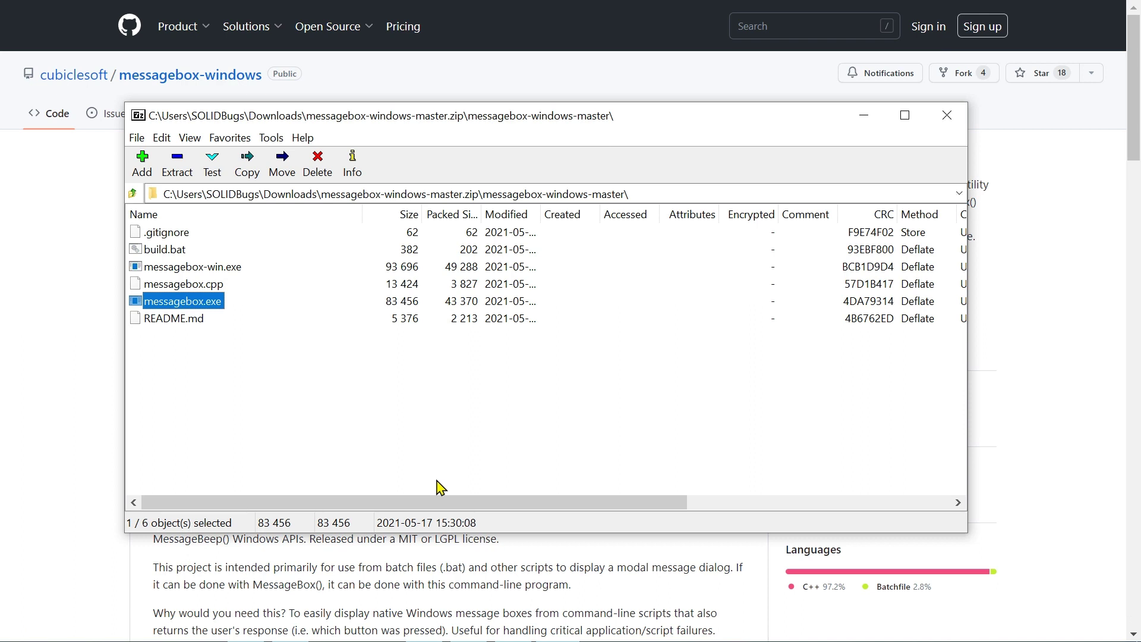
pyautogui.click(947, 116)
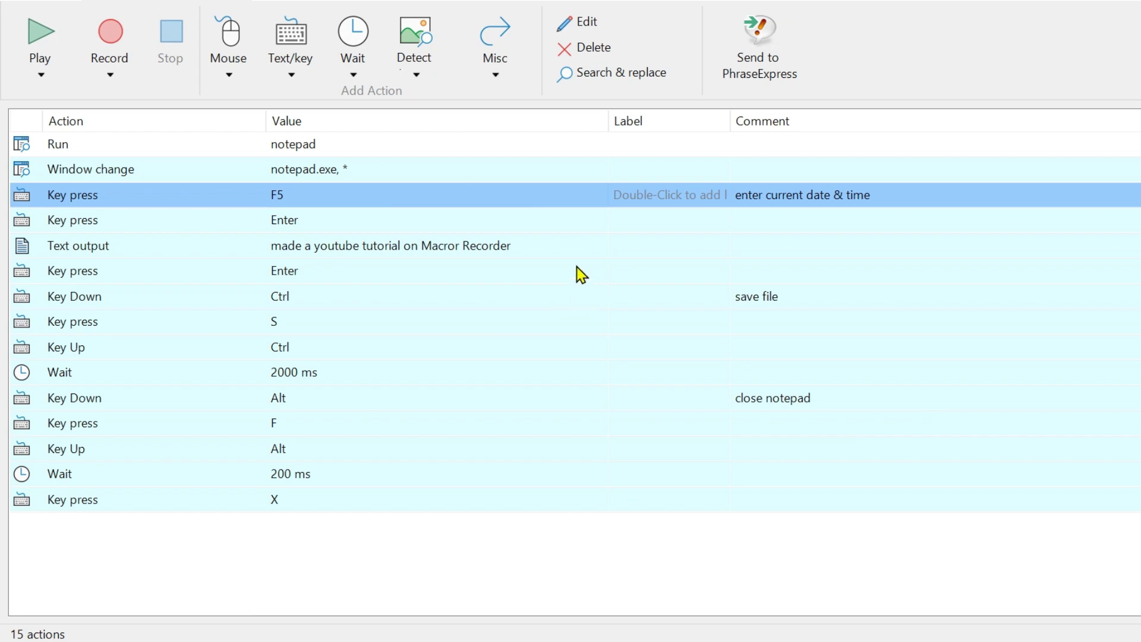
# Step: Add a Run program action with the copied messagebox-win.exe path as the program to launch
pyautogui.click(498, 77)
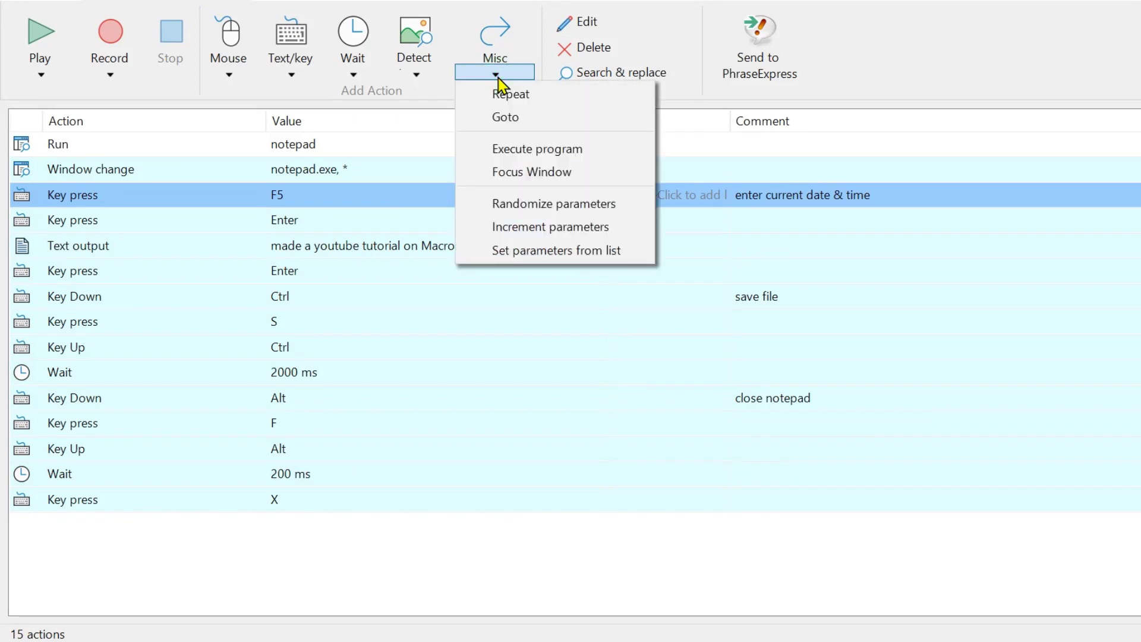
pyautogui.click(616, 160)
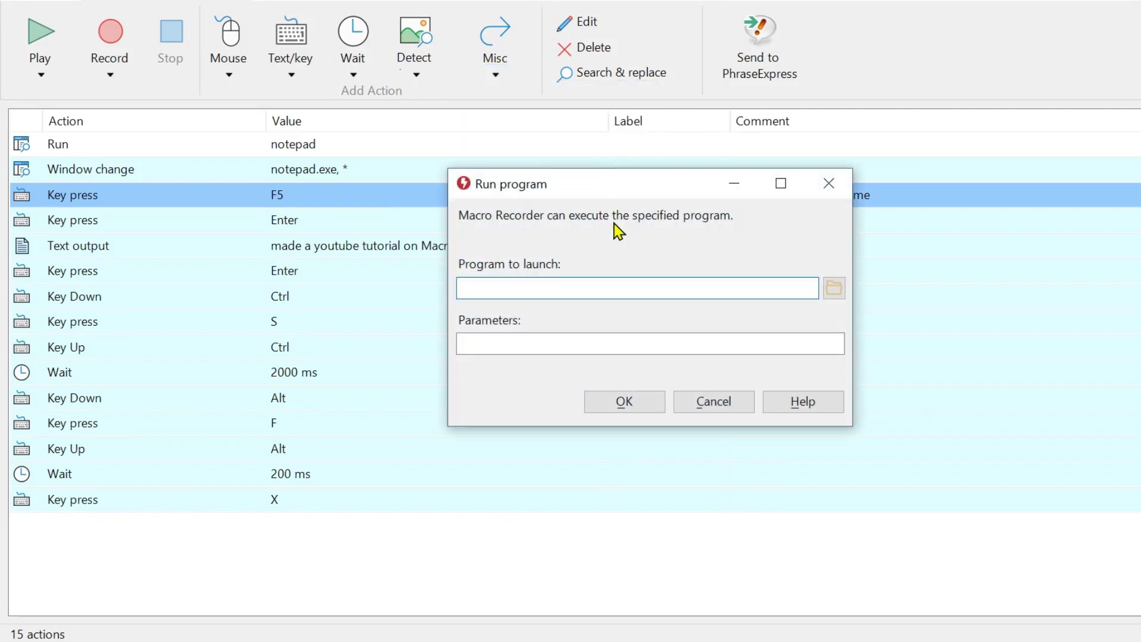
pyautogui.hotkey('alt', 'Tab')
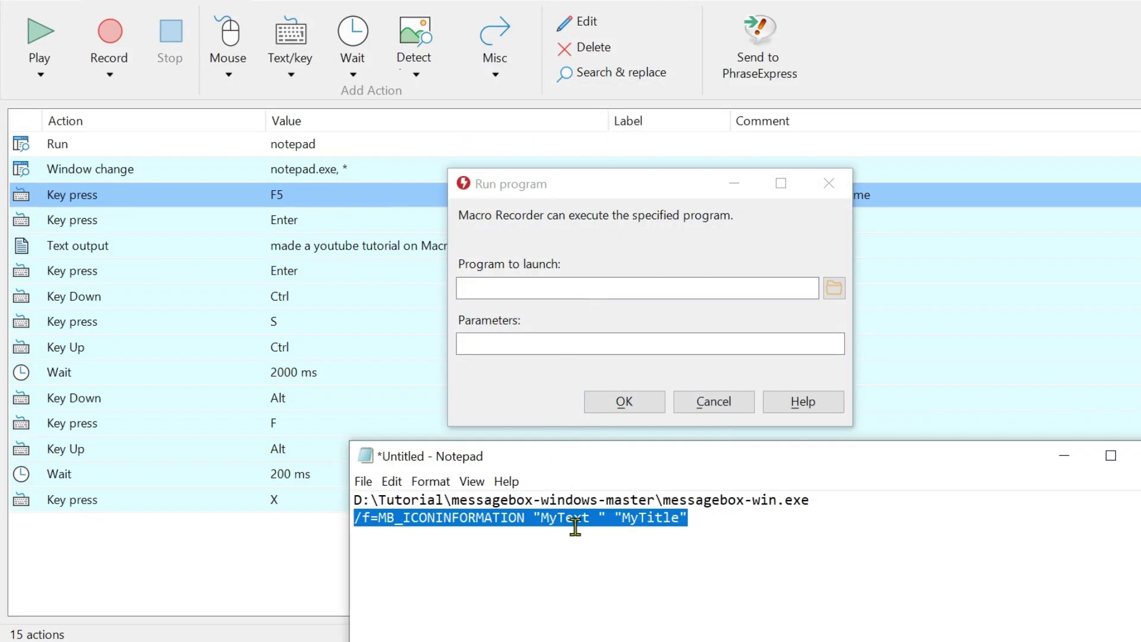
pyautogui.click(648, 561)
pyautogui.moveTo(659, 472); pyautogui.dragTo(737, 570)
pyautogui.moveTo(912, 596); pyautogui.dragTo(407, 594)
pyautogui.hotkey('ctrl', 'c')
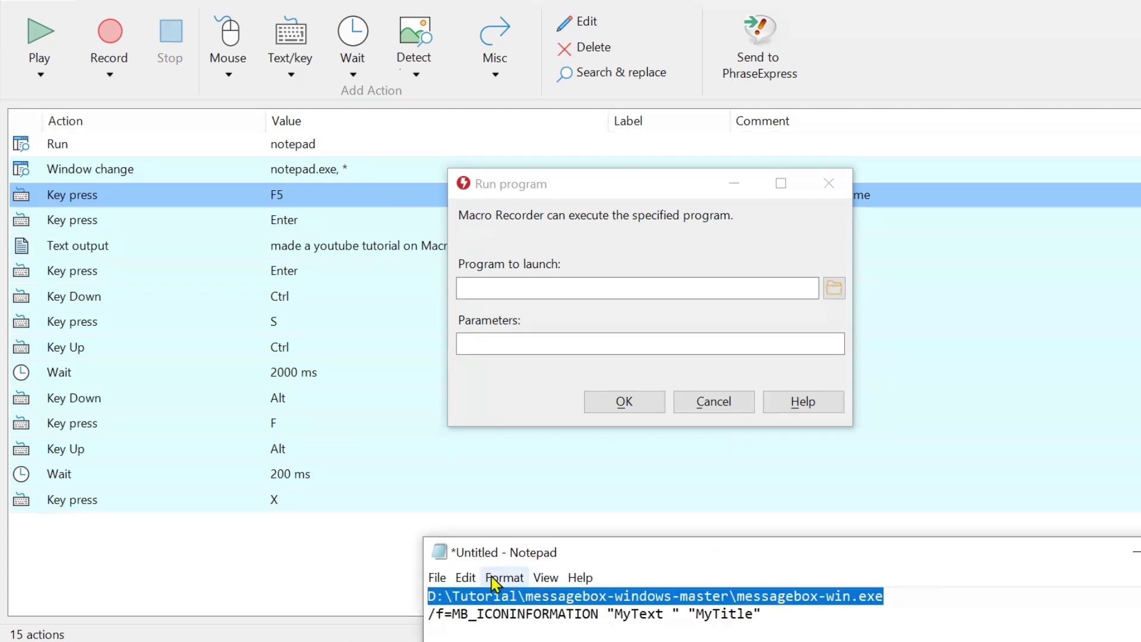
pyautogui.click(598, 287)
pyautogui.hotkey('ctrl', 'v')
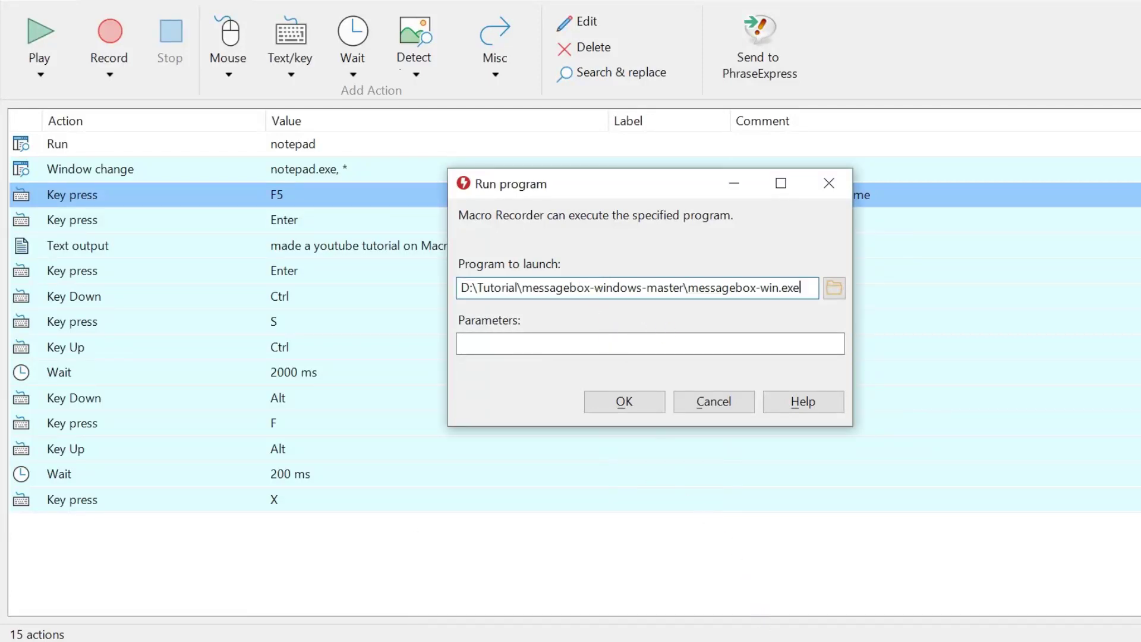
# Step: Paste the /f=MB_ICONINFORMATION "MyText" "MyTitle" line as Parameters and confirm the Run action
pyautogui.hotkey('alt', 'Tab')
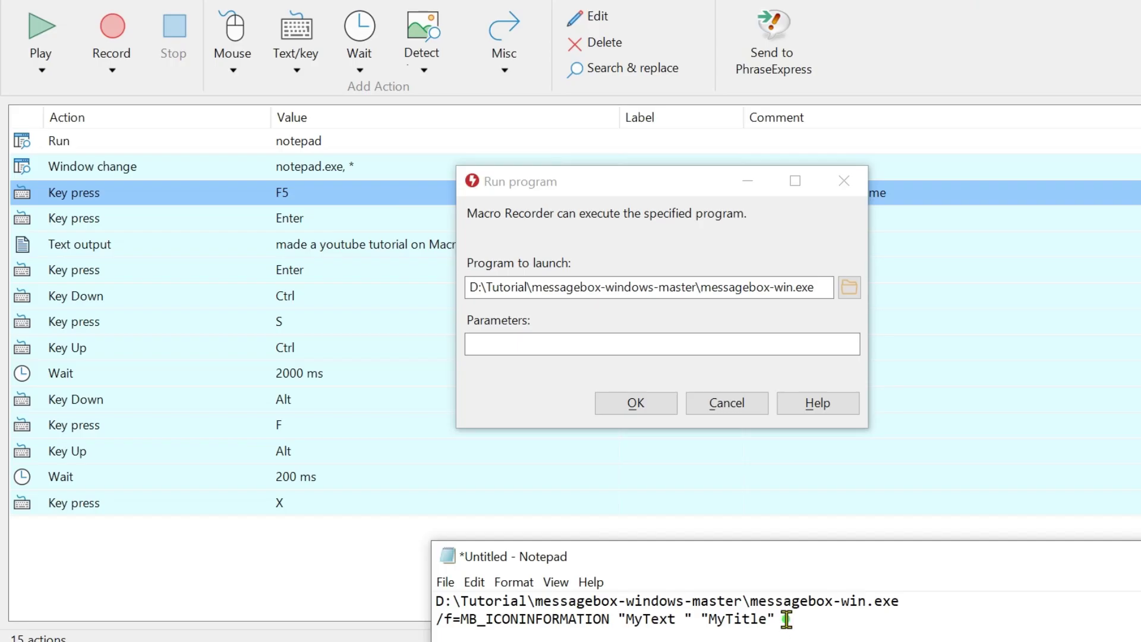
pyautogui.moveTo(785, 621); pyautogui.dragTo(380, 621)
pyautogui.hotkey('ctrl', 'c')
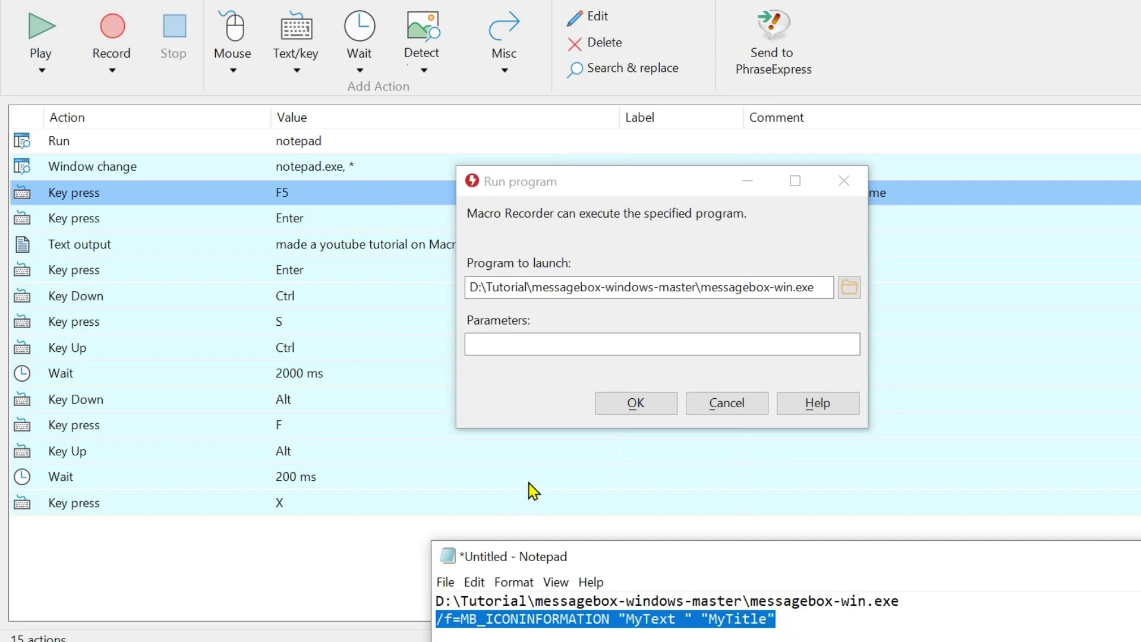
pyautogui.click(520, 344)
pyautogui.hotkey('ctrl', 'v')
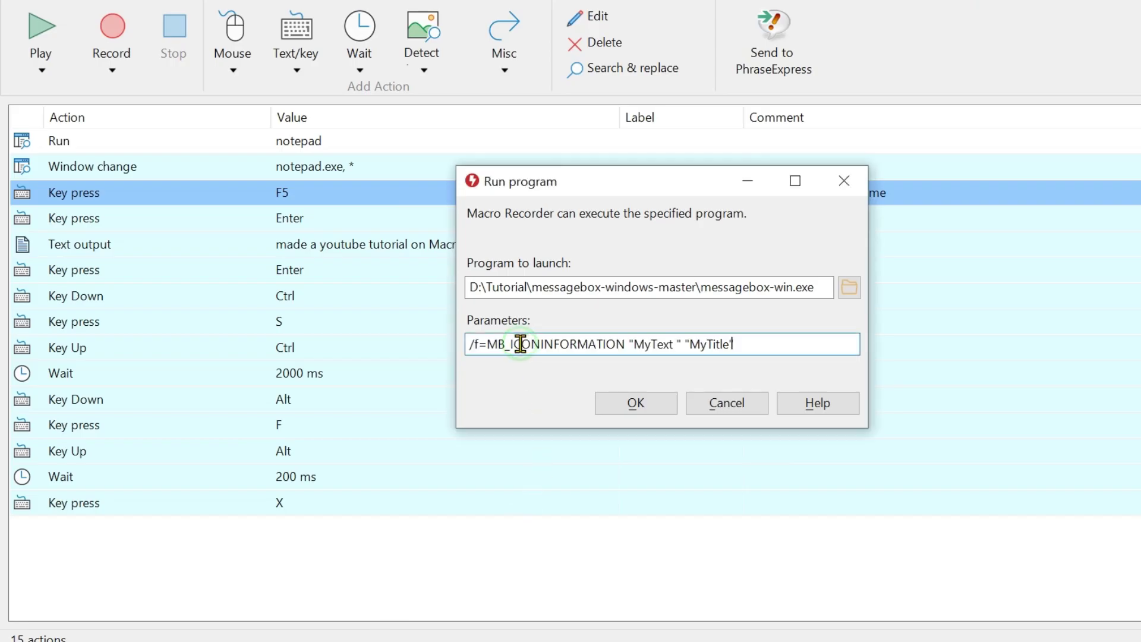
pyautogui.click(649, 405)
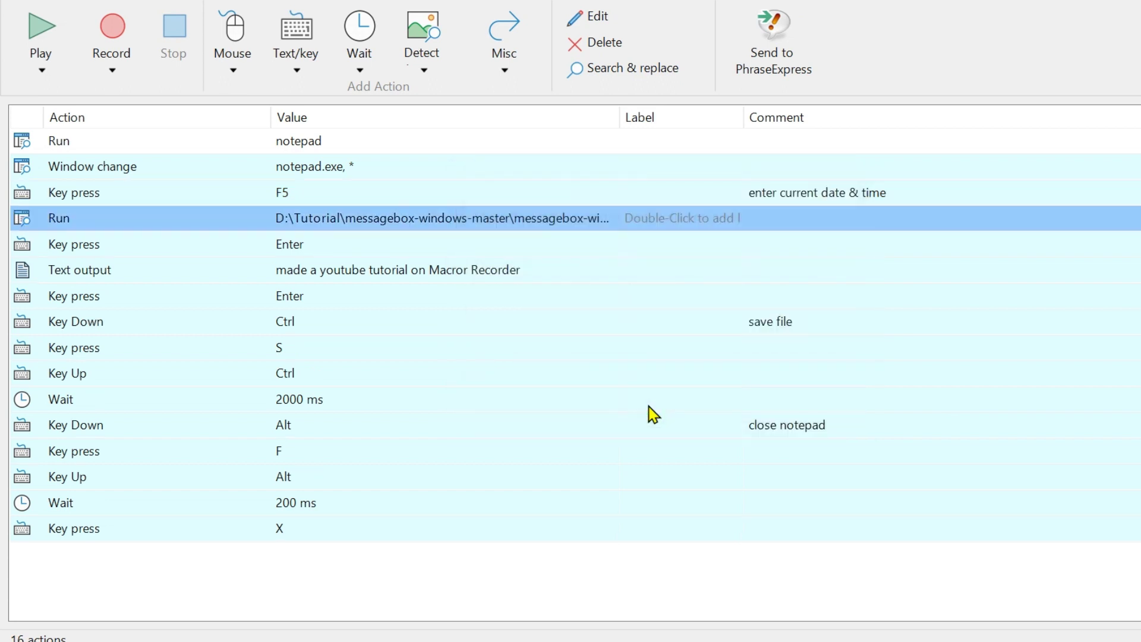
# Step: Move the Run action to the macro's end, play it alone, and dismiss the MyTitle box with OK
pyautogui.moveTo(406, 220); pyautogui.dragTo(400, 545)
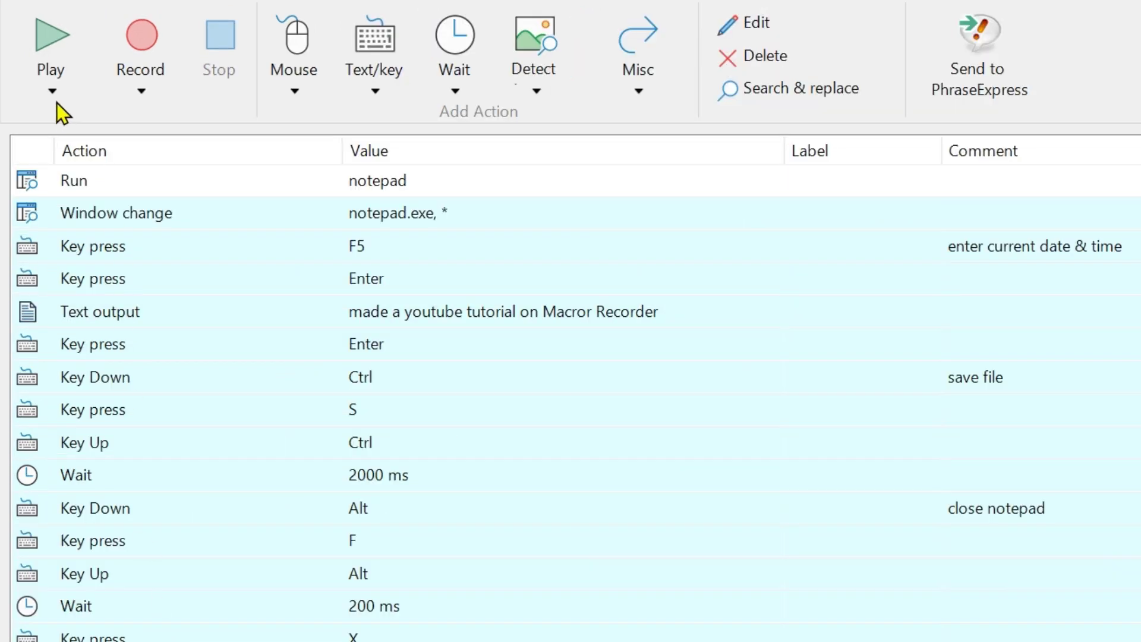
pyautogui.click(53, 93)
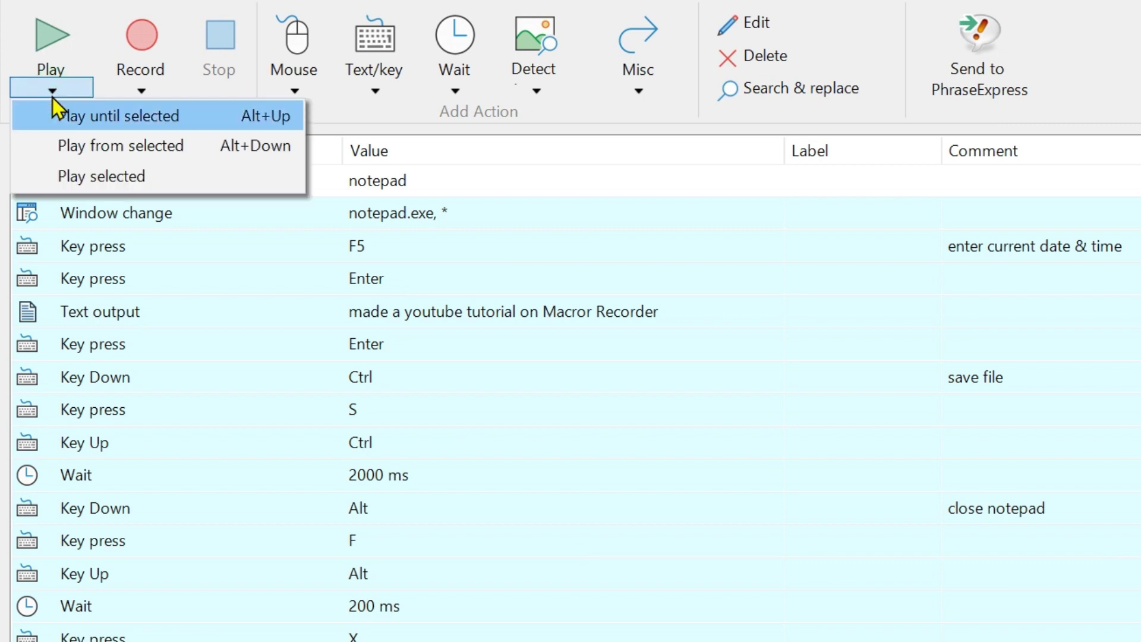
pyautogui.click(81, 173)
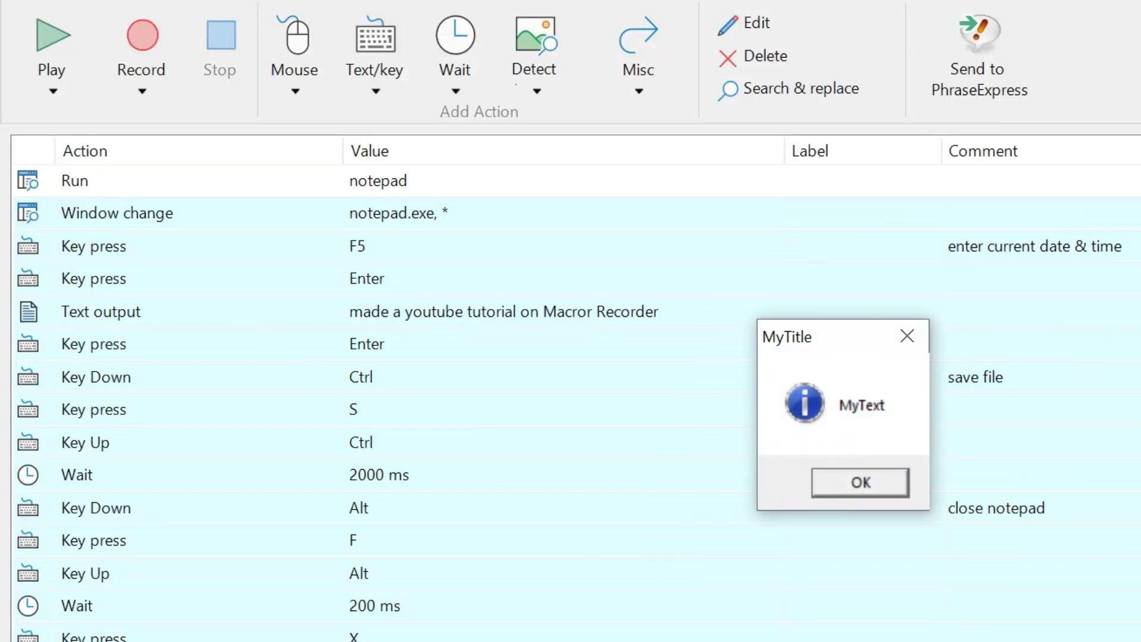
pyautogui.moveTo(804, 341); pyautogui.dragTo(729, 338)
pyautogui.click(864, 486)
# Step: Widen the Value column, then delete the messagebox-win.exe Run action
pyautogui.moveTo(782, 152); pyautogui.dragTo(998, 153)
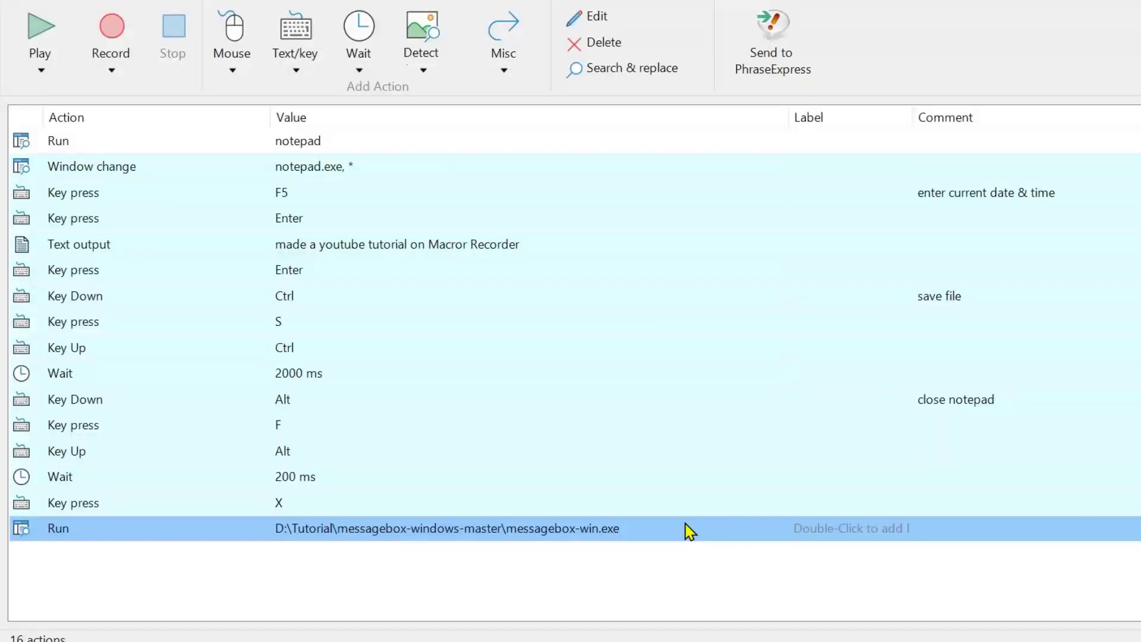
pyautogui.rightClick(686, 526)
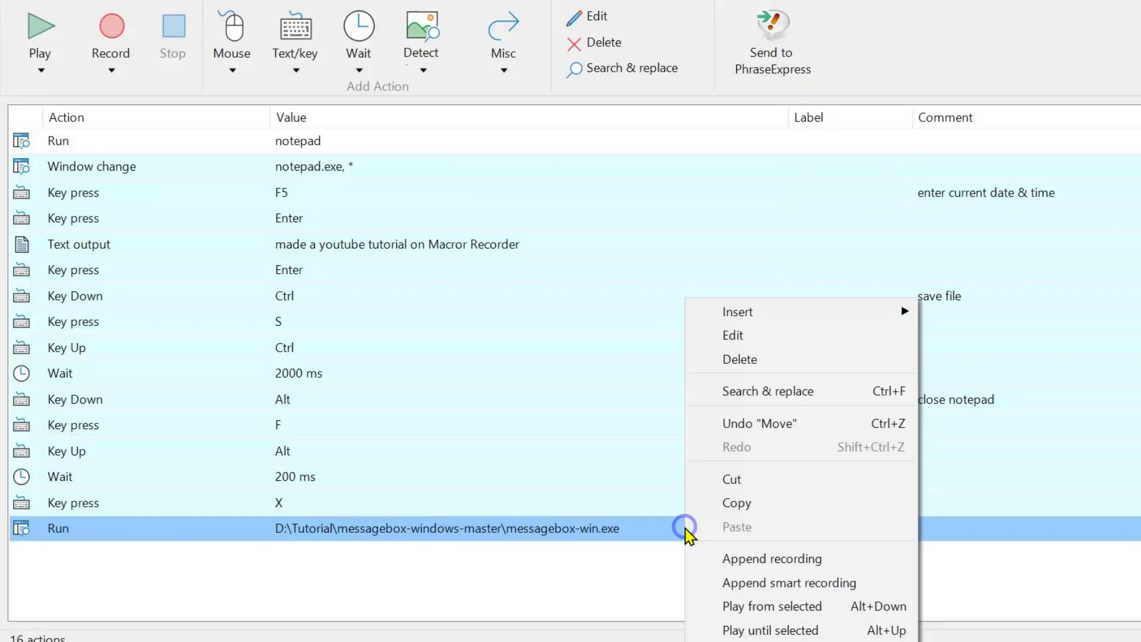
pyautogui.click(802, 360)
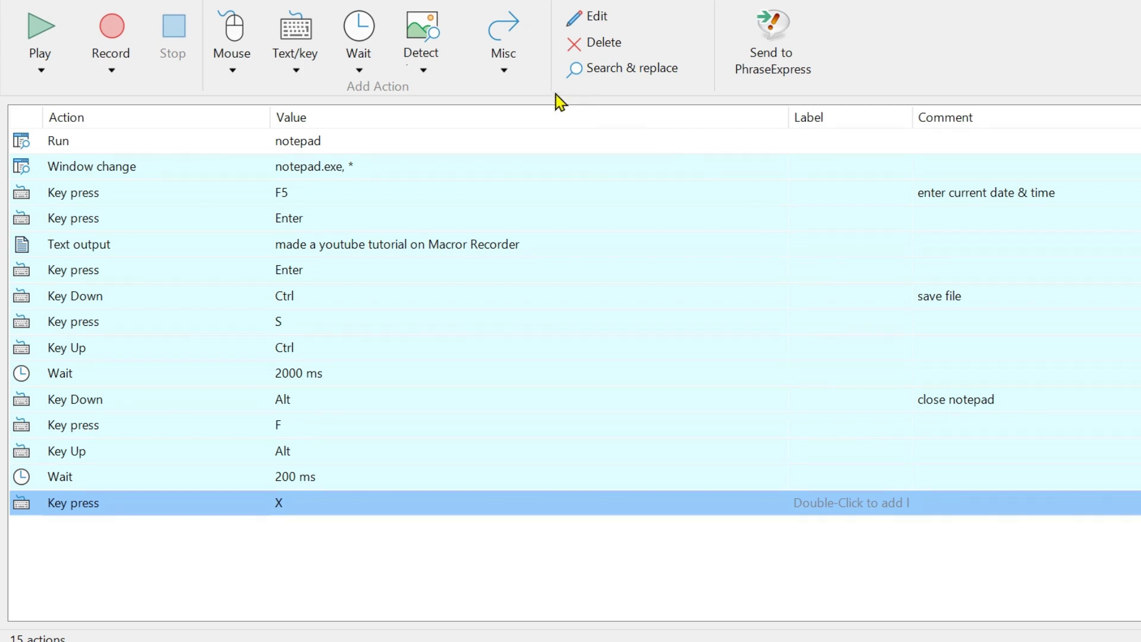
# Step: Start an Execute program action for cmd and select the /k PowerShell command line in Notepad
pyautogui.click(517, 72)
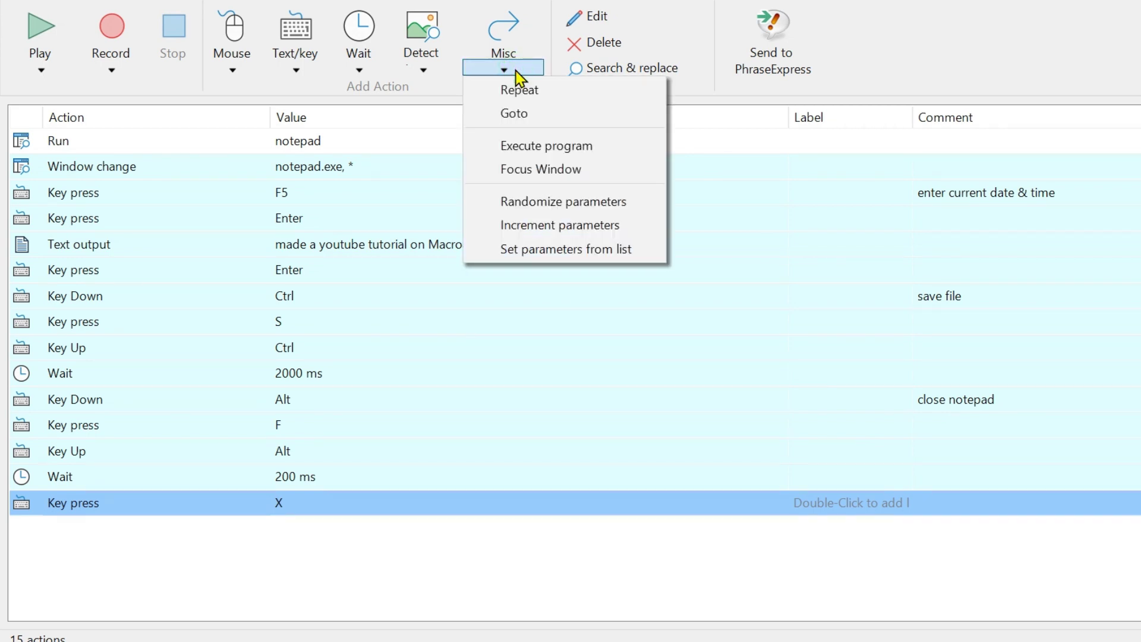
pyautogui.click(614, 147)
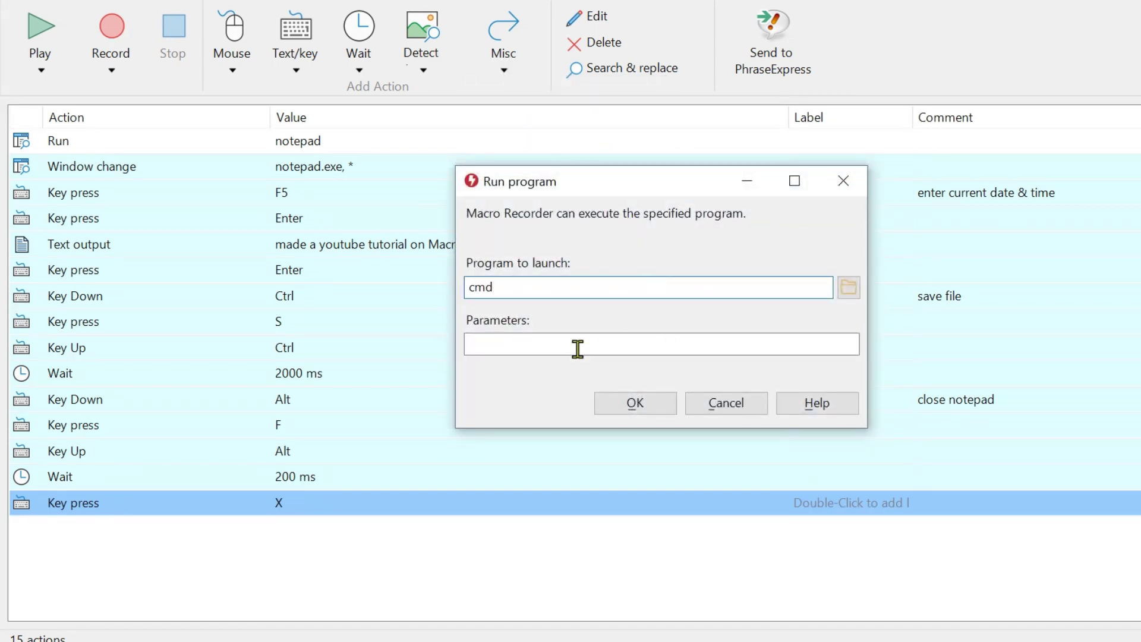
pyautogui.click(558, 350)
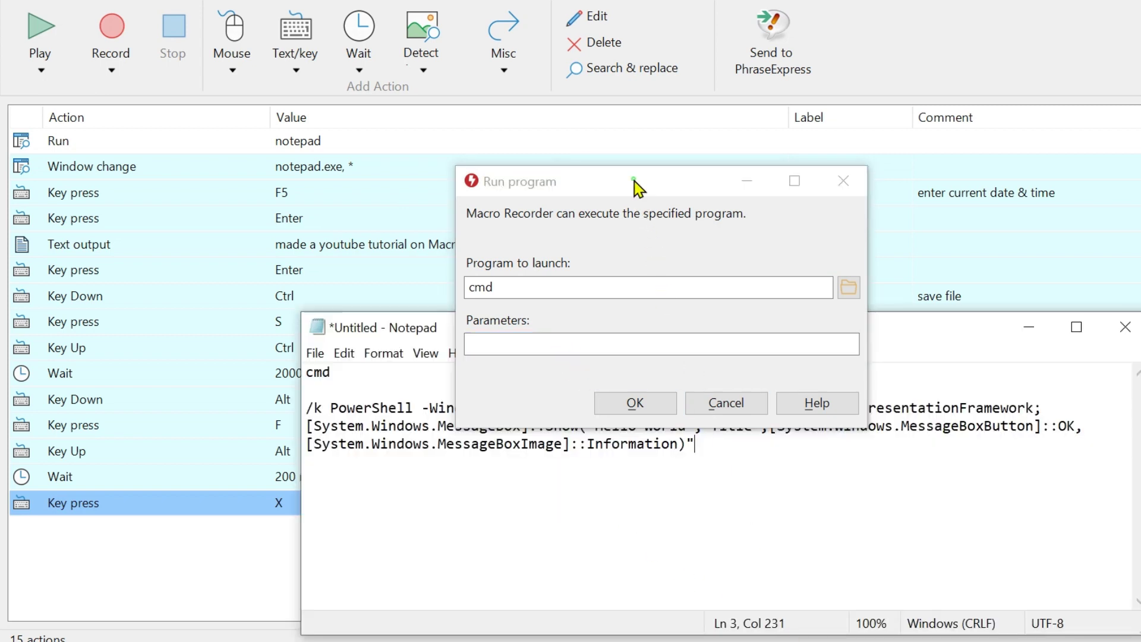
pyautogui.moveTo(635, 181); pyautogui.dragTo(640, 49)
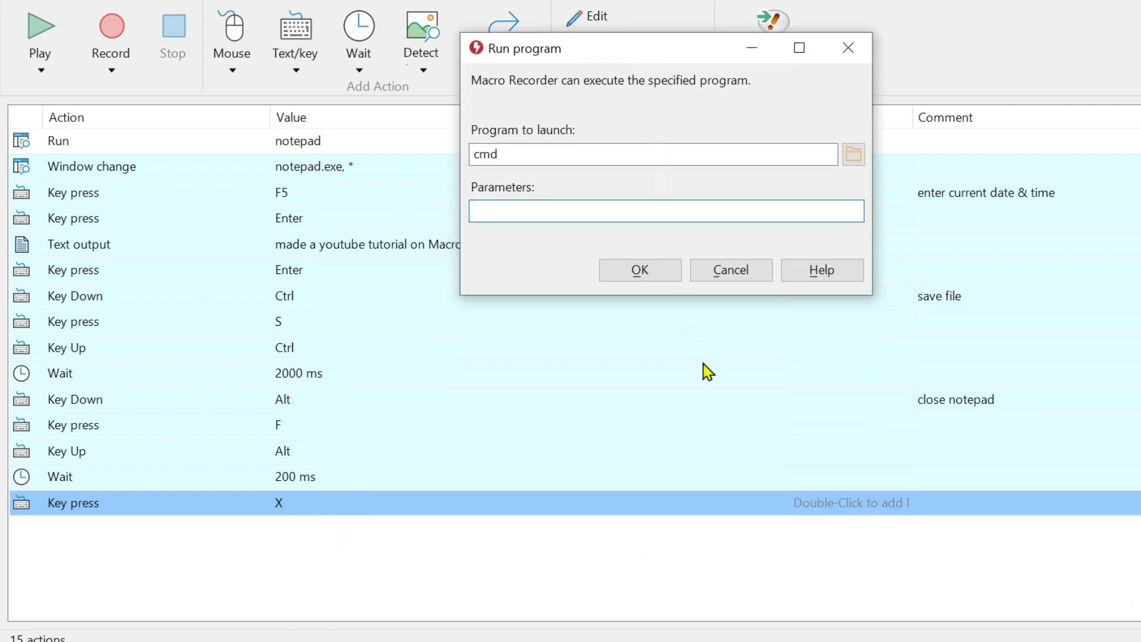
pyautogui.hotkey('alt', 'Tab')
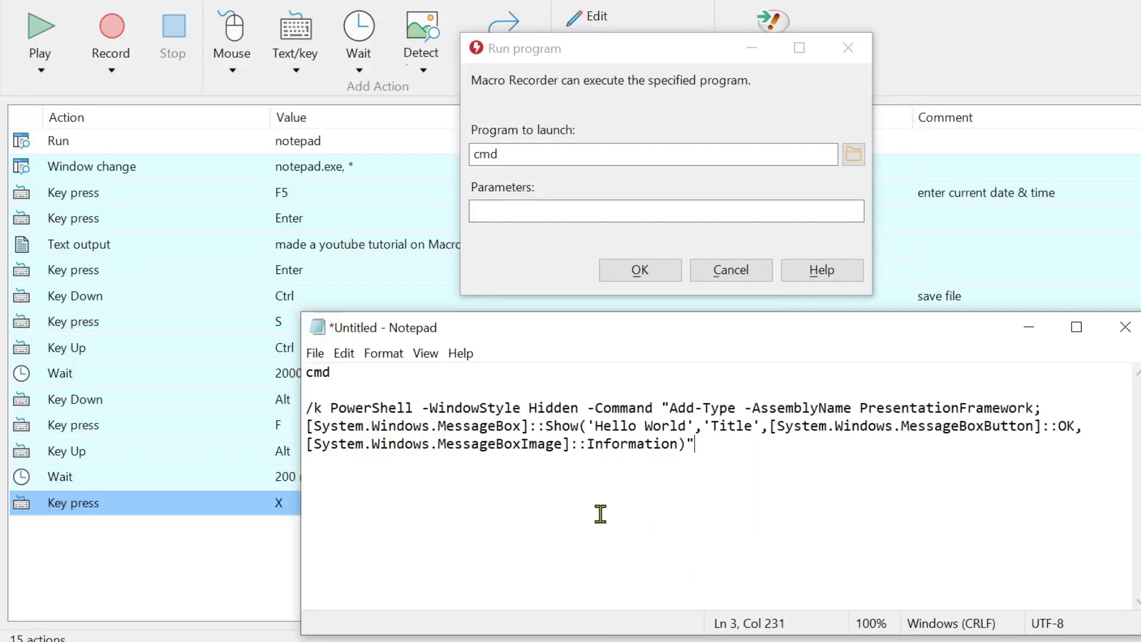
pyautogui.hotkey('shift', 'Up')
pyautogui.hotkey('shift', 'Up')
pyautogui.hotkey('shift', 'Home')
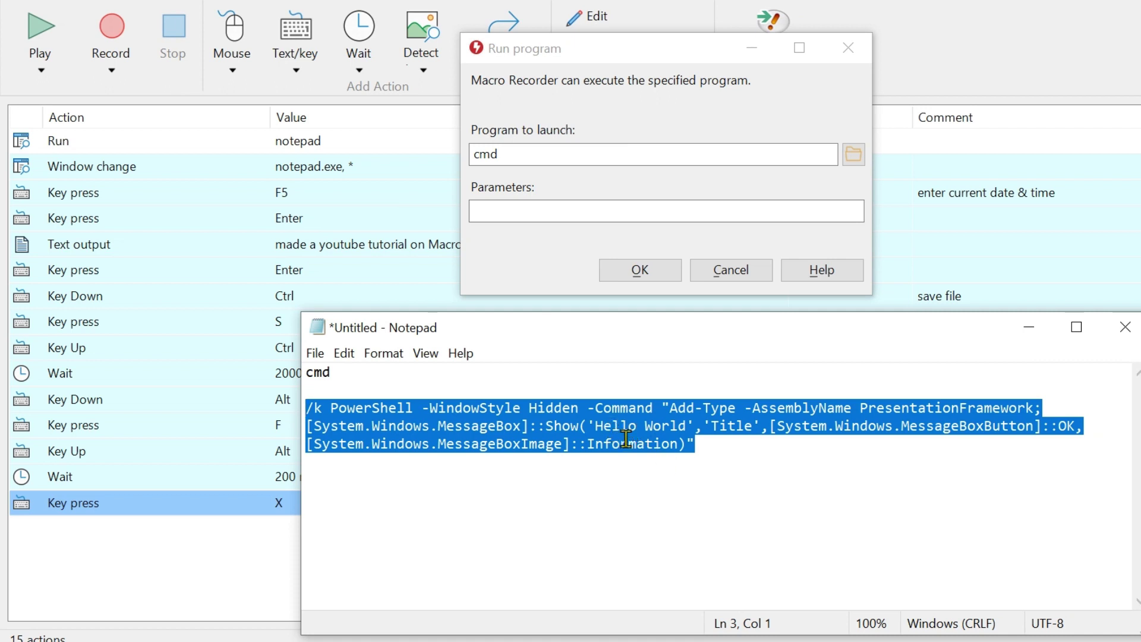
# Step: Edit the PowerShell command to show 'SOLIDBugs rulez.' with the title 'Macro Recorder Tutorial'
pyautogui.click(597, 427)
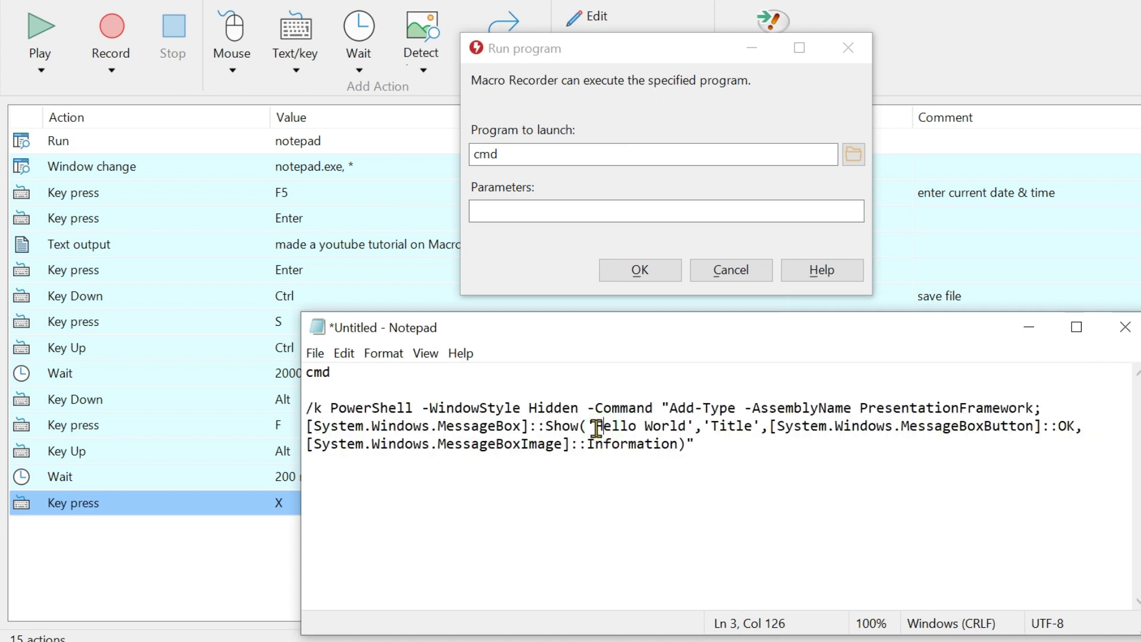
pyautogui.moveTo(594, 427); pyautogui.dragTo(688, 426)
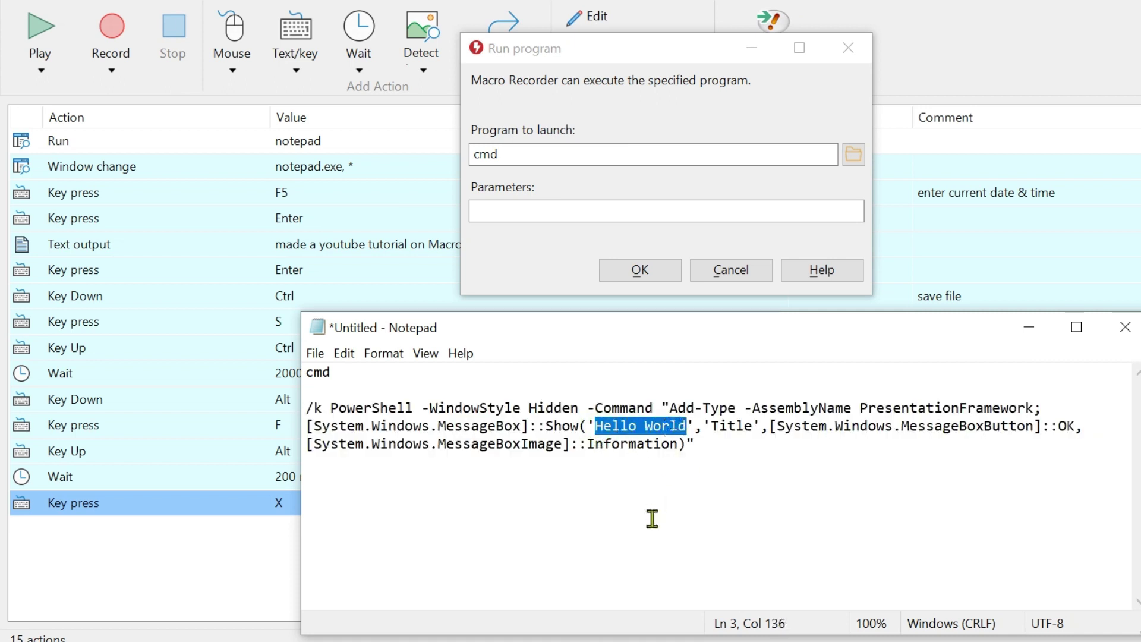
pyautogui.write('SOLIDBugs')
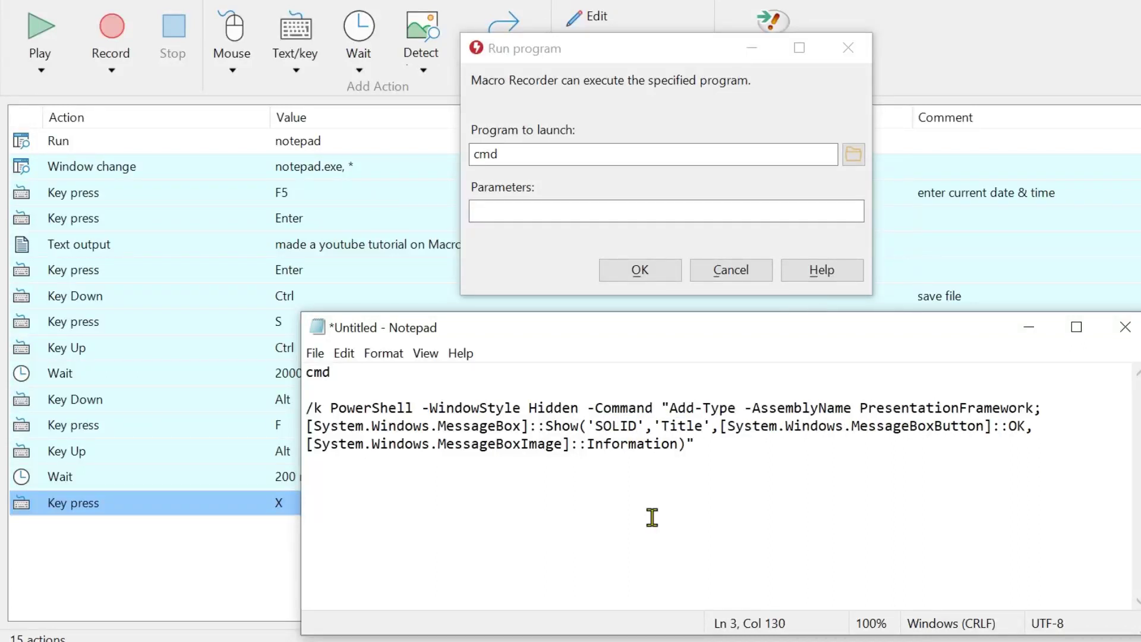
pyautogui.write(' rulez.')
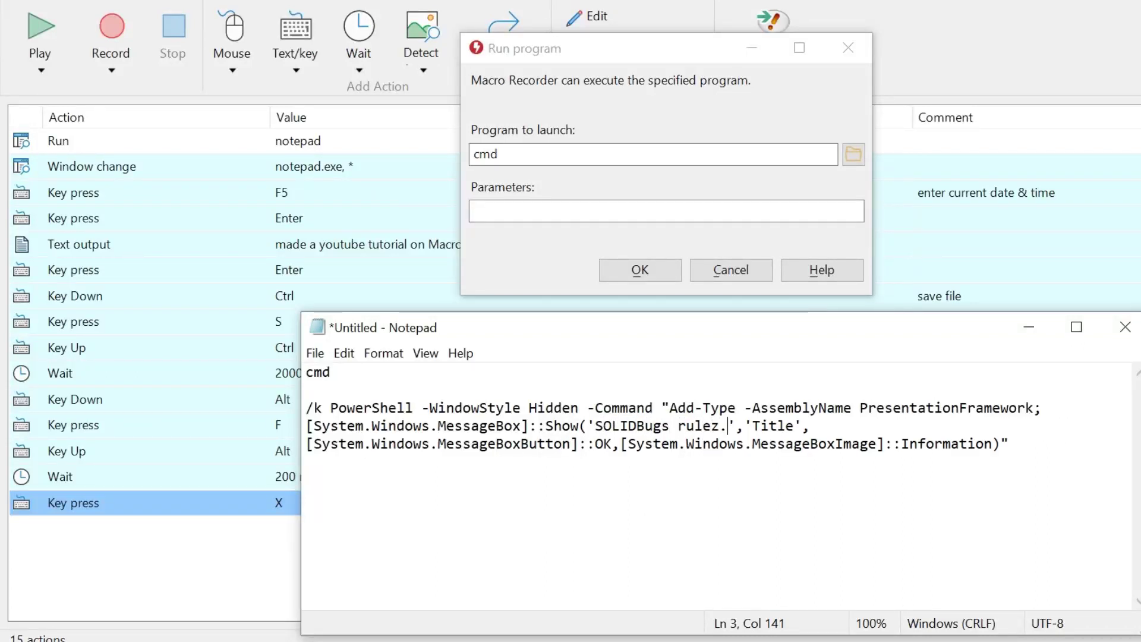
pyautogui.doubleClick(773, 426)
pyautogui.write('Macro ')
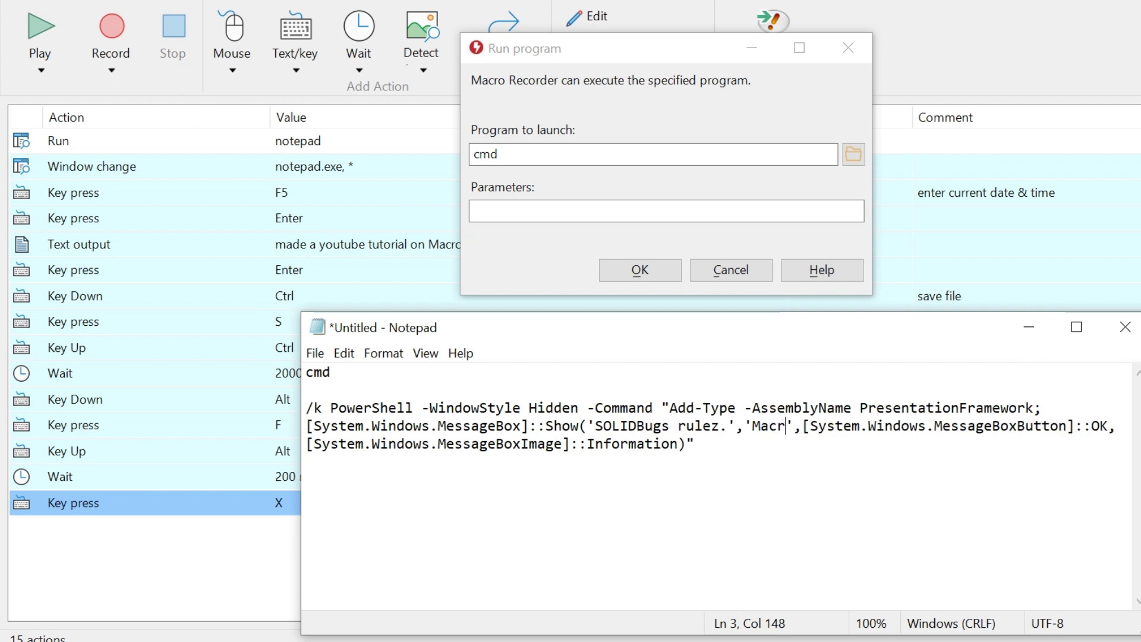
pyautogui.write('Recod')
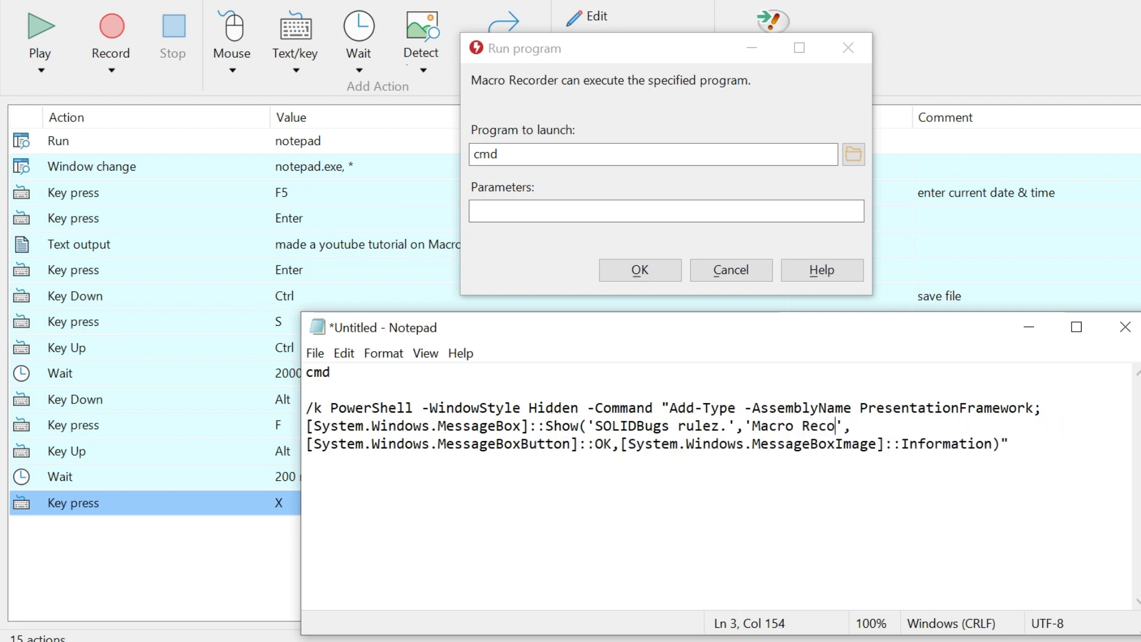
pyautogui.press('BackSpace')
pyautogui.write('rder Tutor')
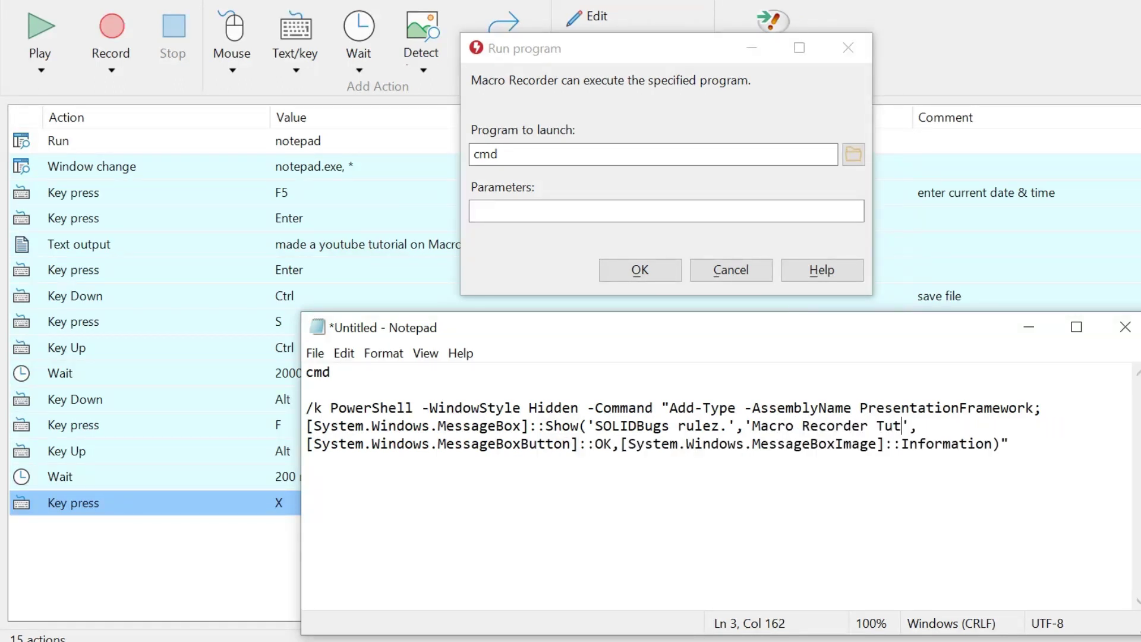
pyautogui.write('ial')
# Step: Copy the /k PowerShell command and paste it into the Run action's Parameters field
pyautogui.moveTo(1037, 458); pyautogui.dragTo(283, 416)
pyautogui.rightClick(348, 428)
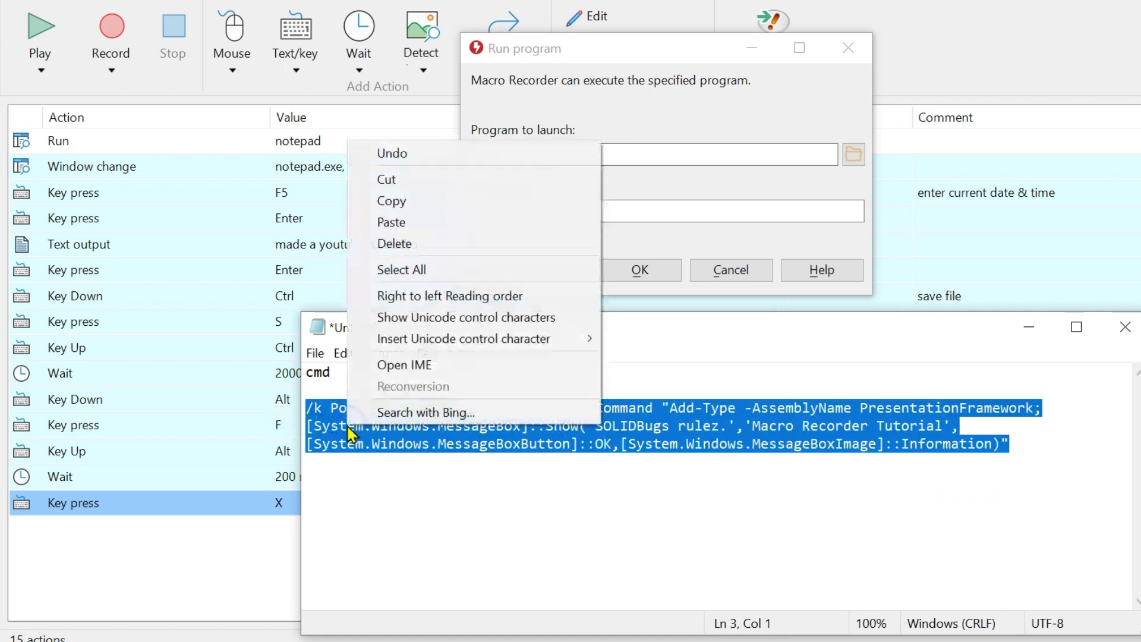
pyautogui.click(473, 202)
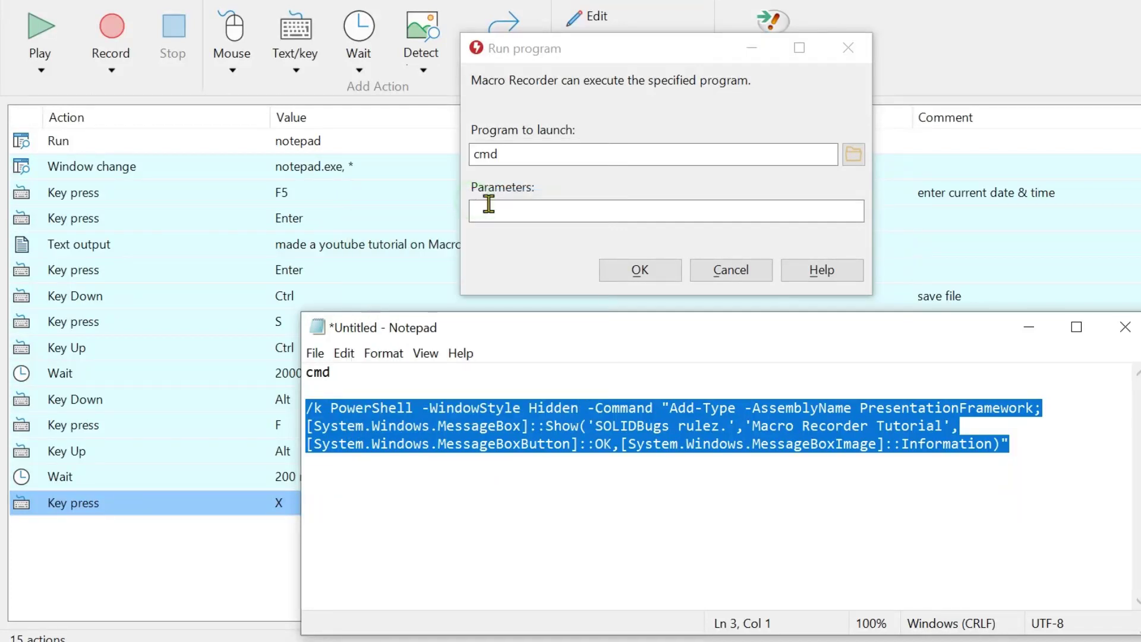
pyautogui.click(578, 209)
pyautogui.rightClick(580, 208)
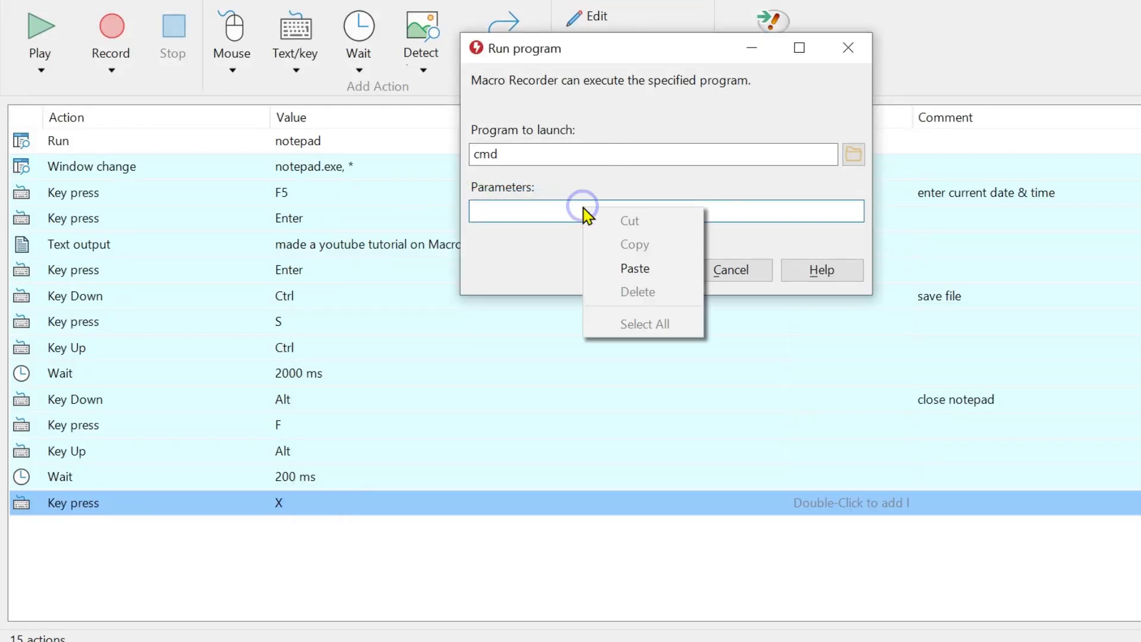
pyautogui.click(634, 268)
# Step: Add the Run cmd action, play from it, and move the 'SOLIDBugs rulez.' message box higher up
pyautogui.click(641, 270)
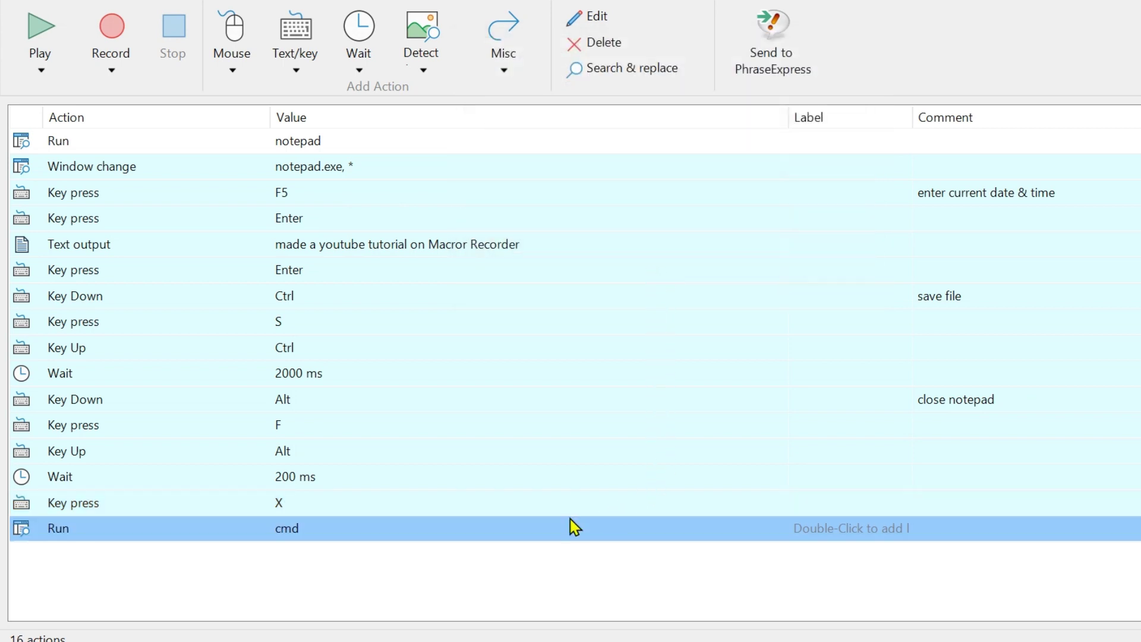
pyautogui.rightClick(414, 533)
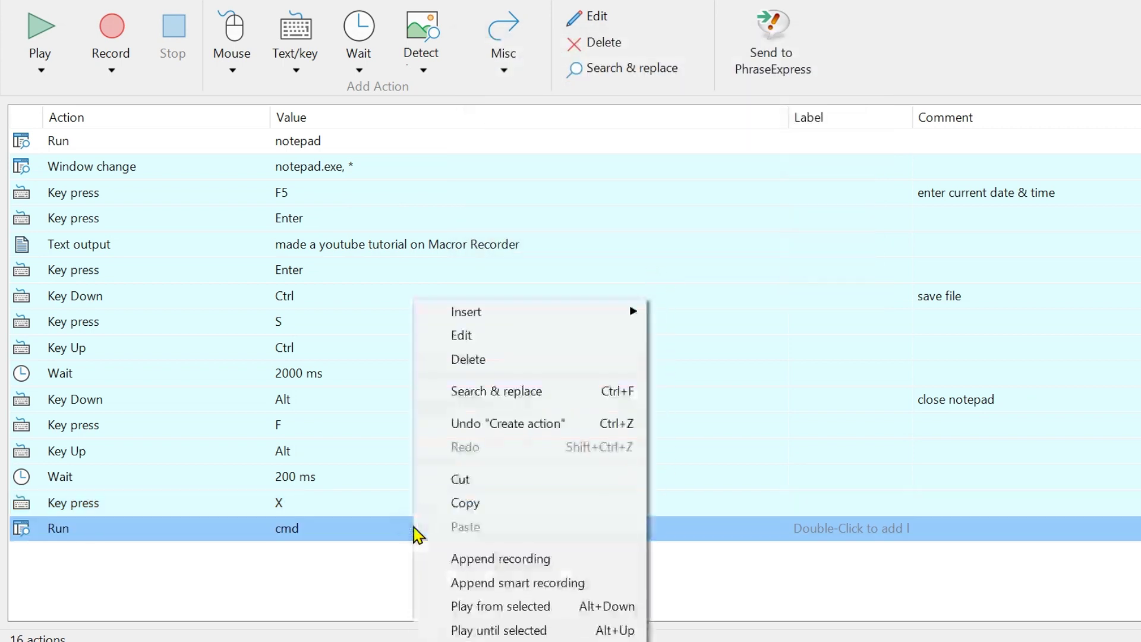
pyautogui.click(627, 607)
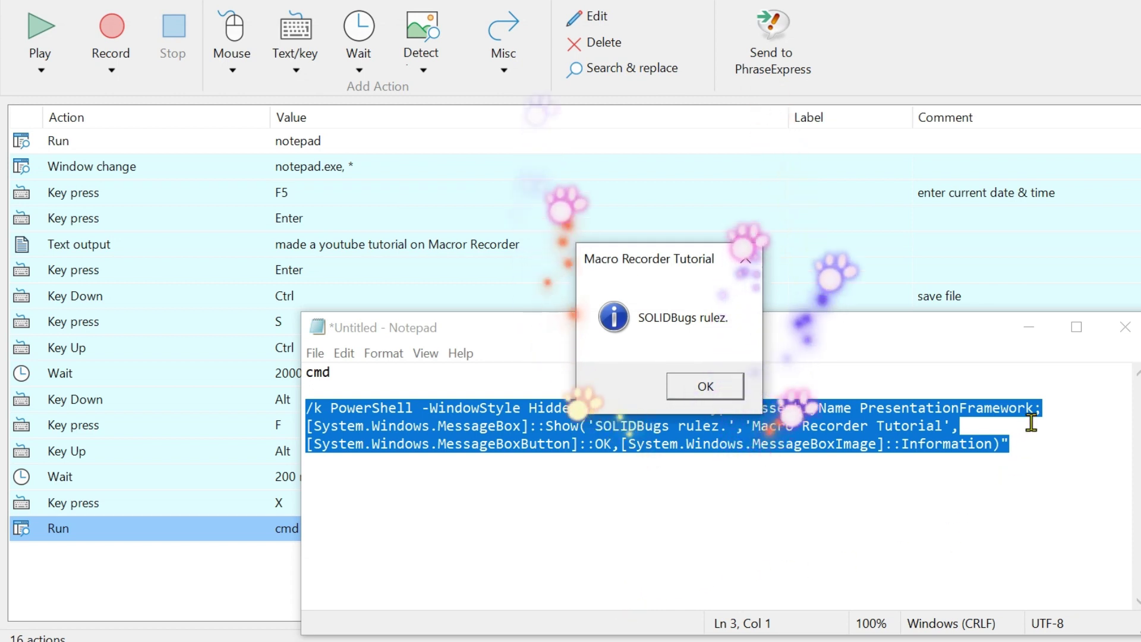
pyautogui.moveTo(660, 264); pyautogui.dragTo(622, 136)
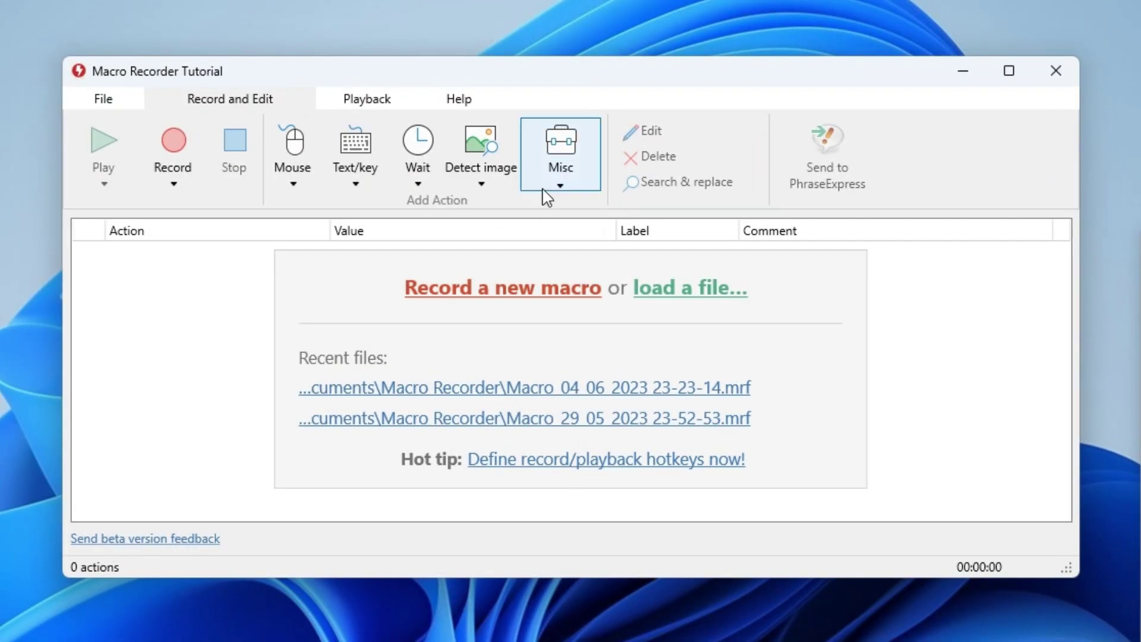
# Step: Add a Show message box action with the message 'Hello Youtube'
pyautogui.click(565, 181)
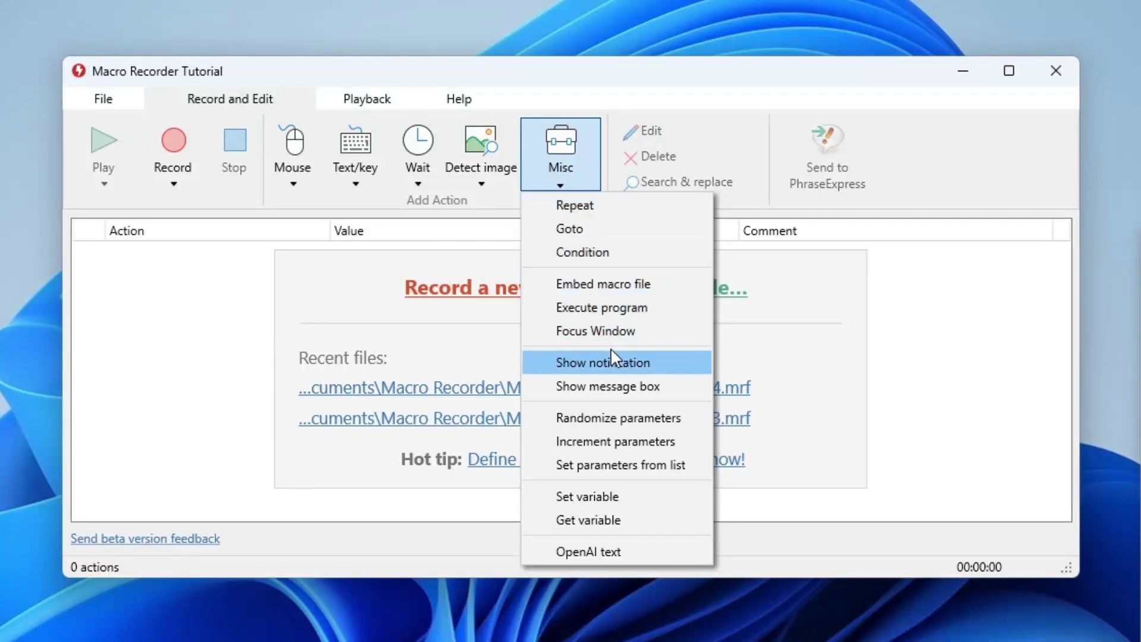
pyautogui.click(671, 401)
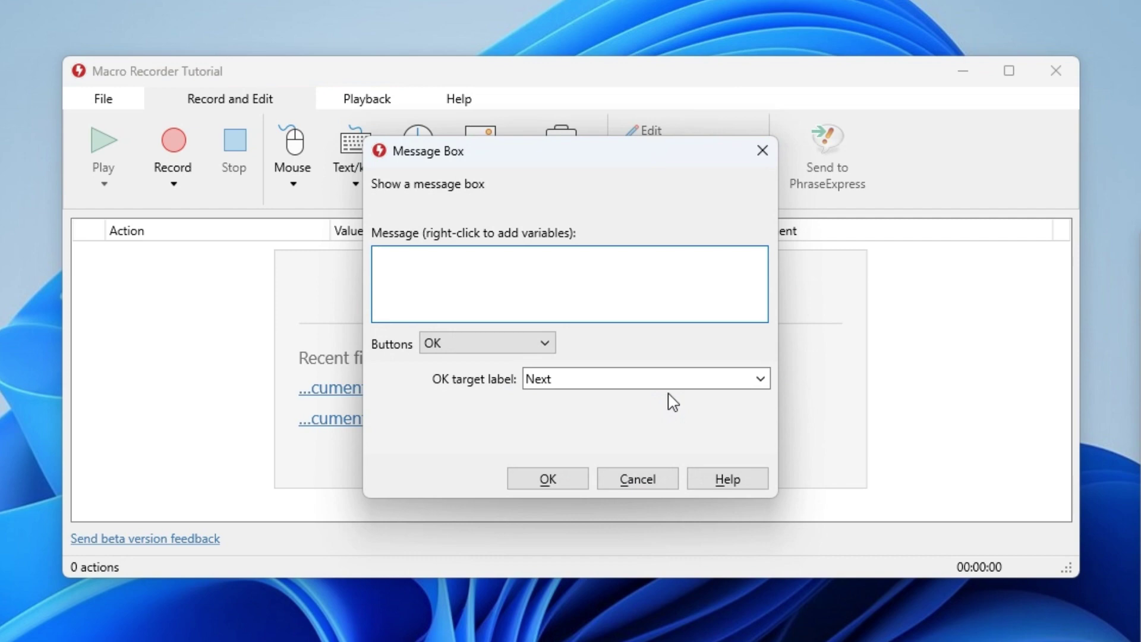
pyautogui.write('Hello Youtube')
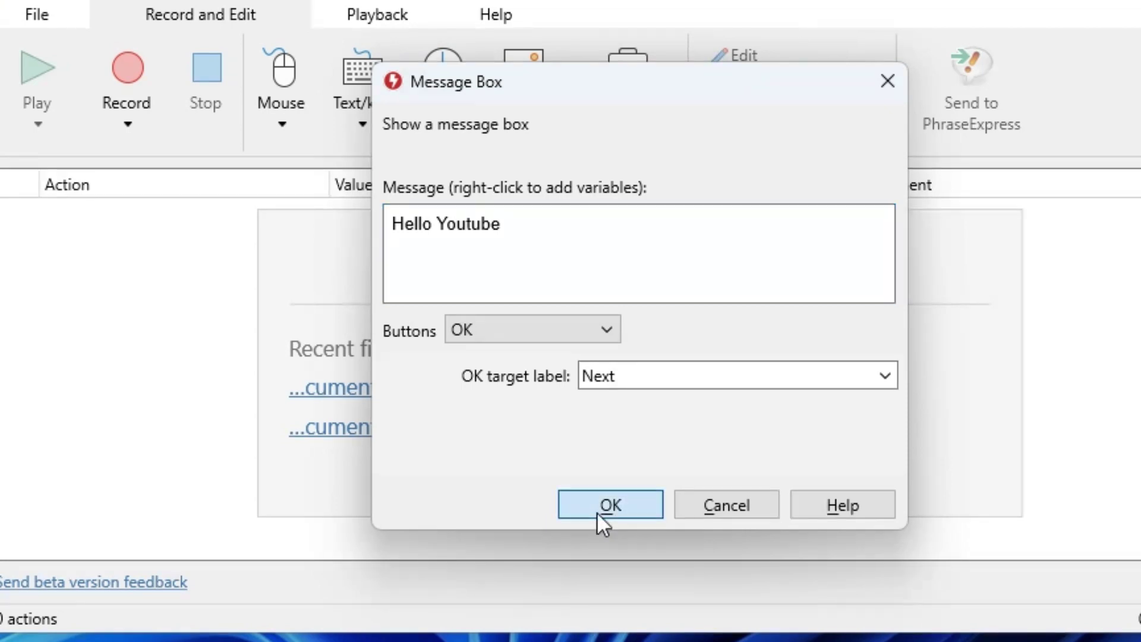
pyautogui.click(597, 512)
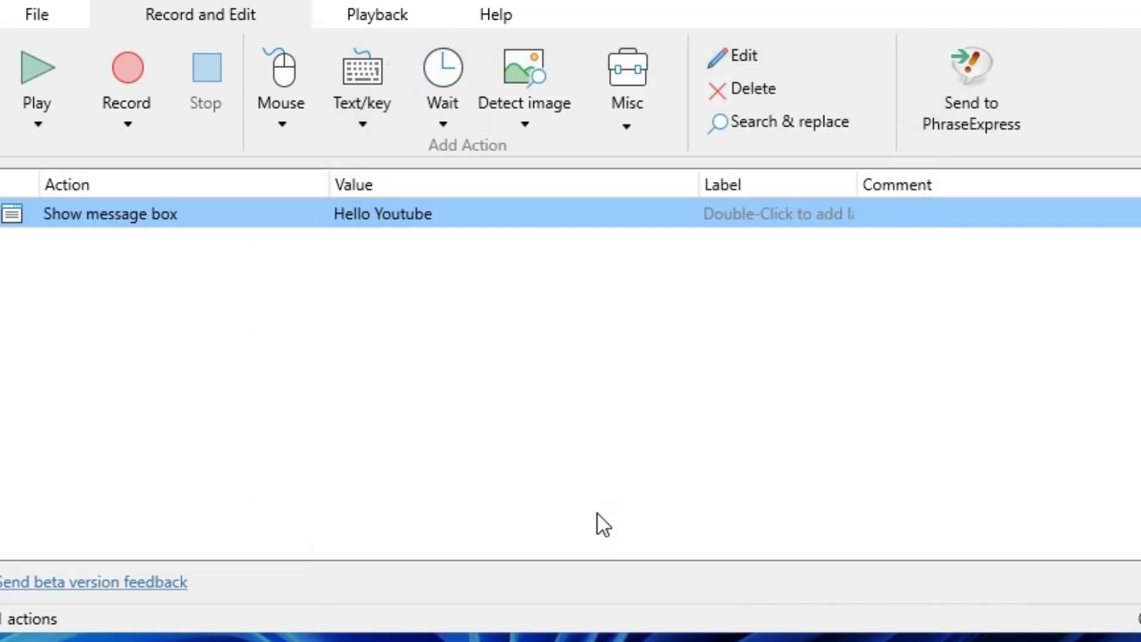
# Step: Play the macro, then view the Quit Application? message box settings: OK goes to Next, Cancel to the CANCEL label
pyautogui.click(36, 75)
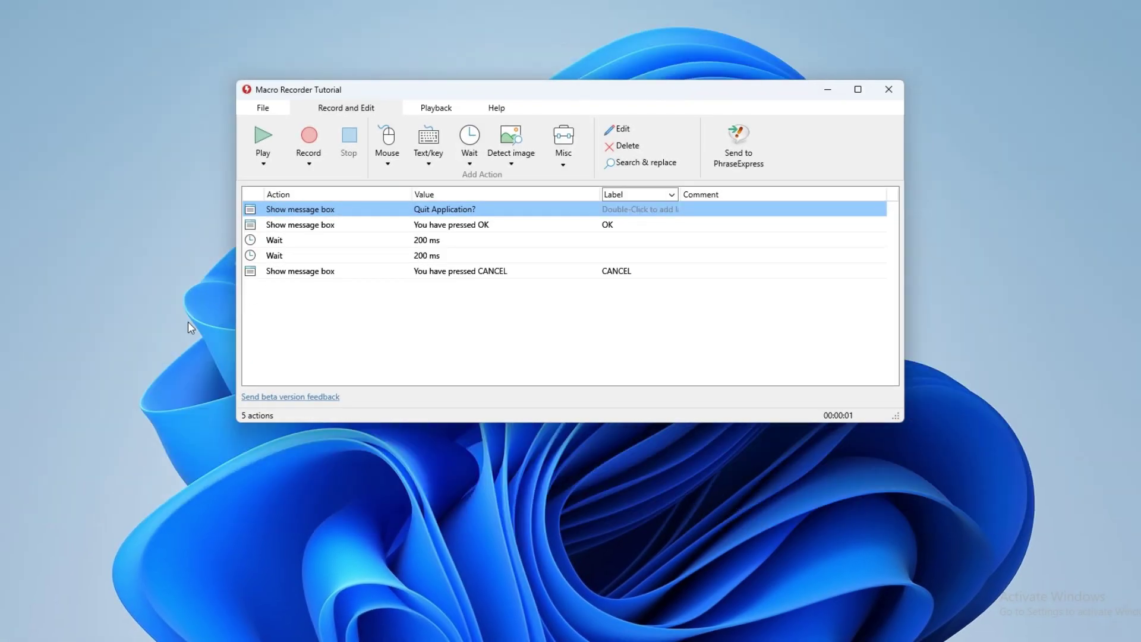
pyautogui.doubleClick(555, 211)
pyautogui.moveTo(535, 157); pyautogui.dragTo(865, 266)
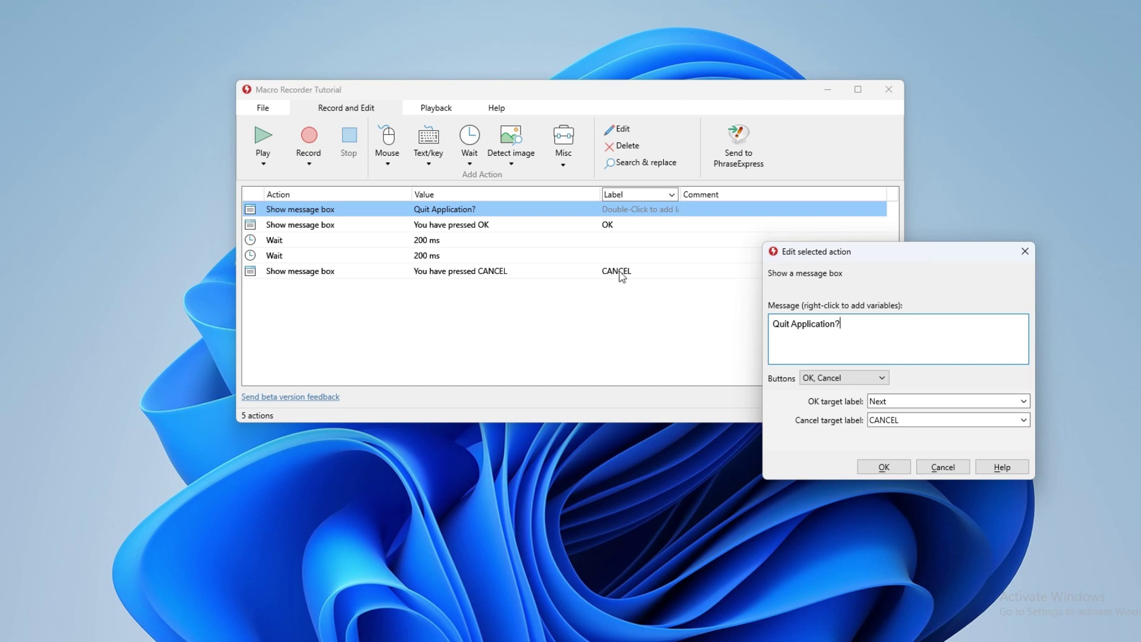
# Step: Close the settings unchanged and run the macro choosing Cancel, which shows 'You have pressed CANCEL'
pyautogui.click(944, 468)
pyautogui.click(262, 150)
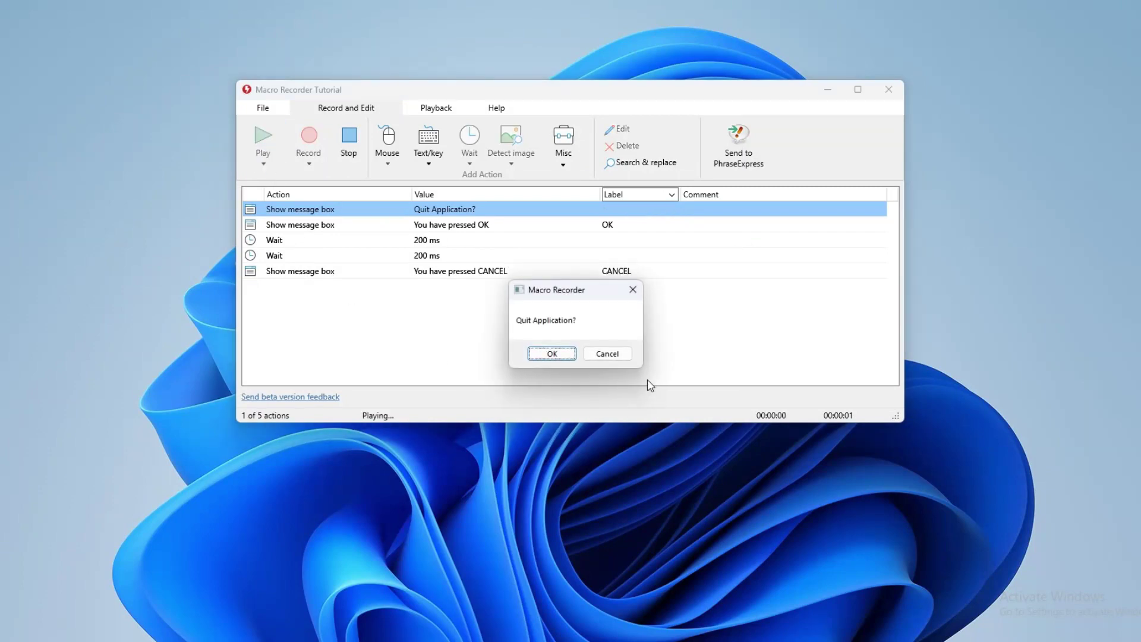
pyautogui.click(611, 359)
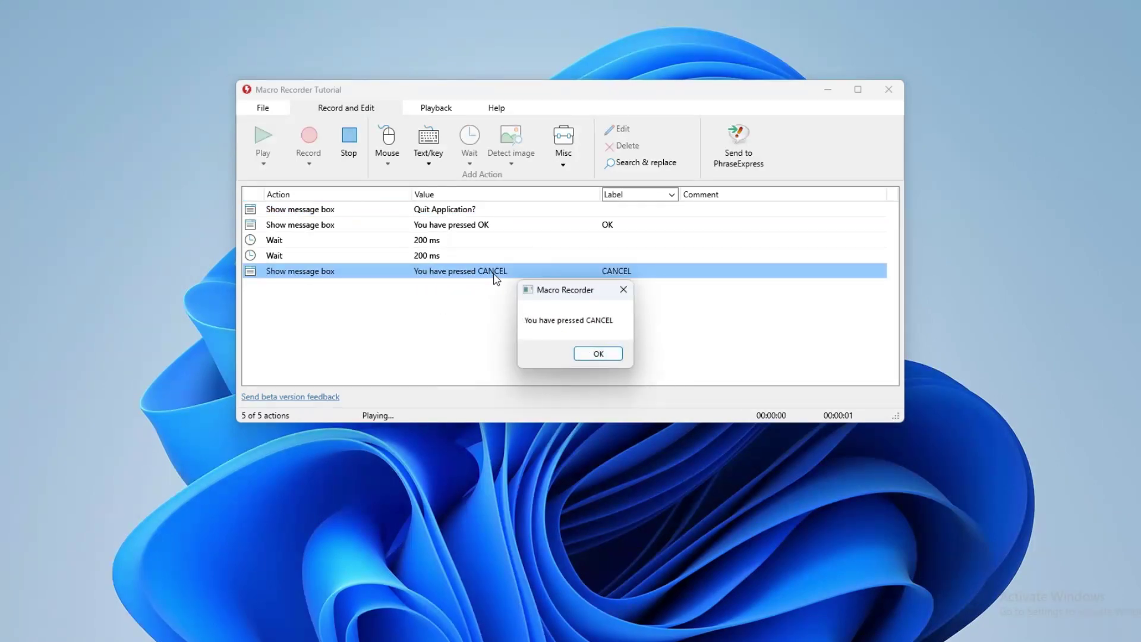
pyautogui.click(607, 359)
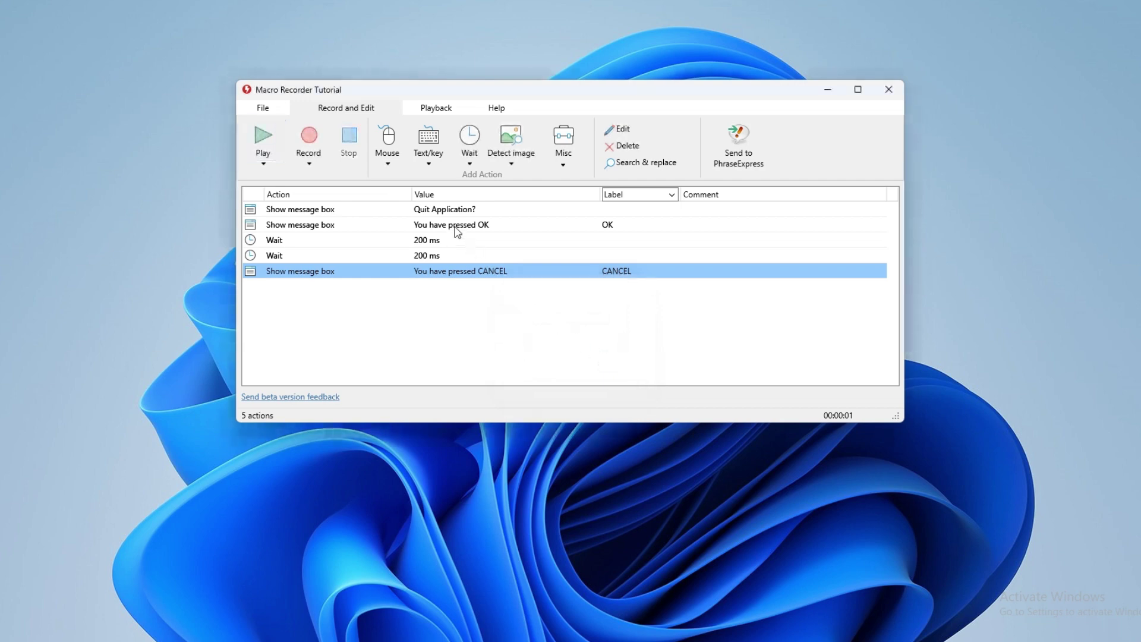
# Step: Run the macro again choosing OK, which shows 'You have pressed OK'
pyautogui.click(270, 139)
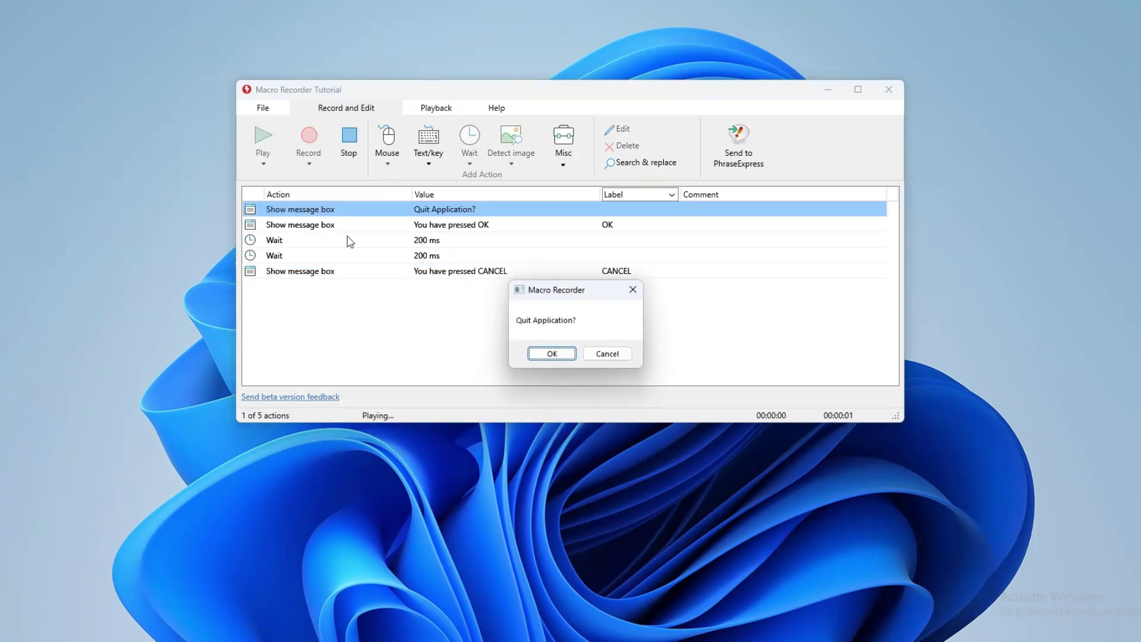
pyautogui.click(567, 356)
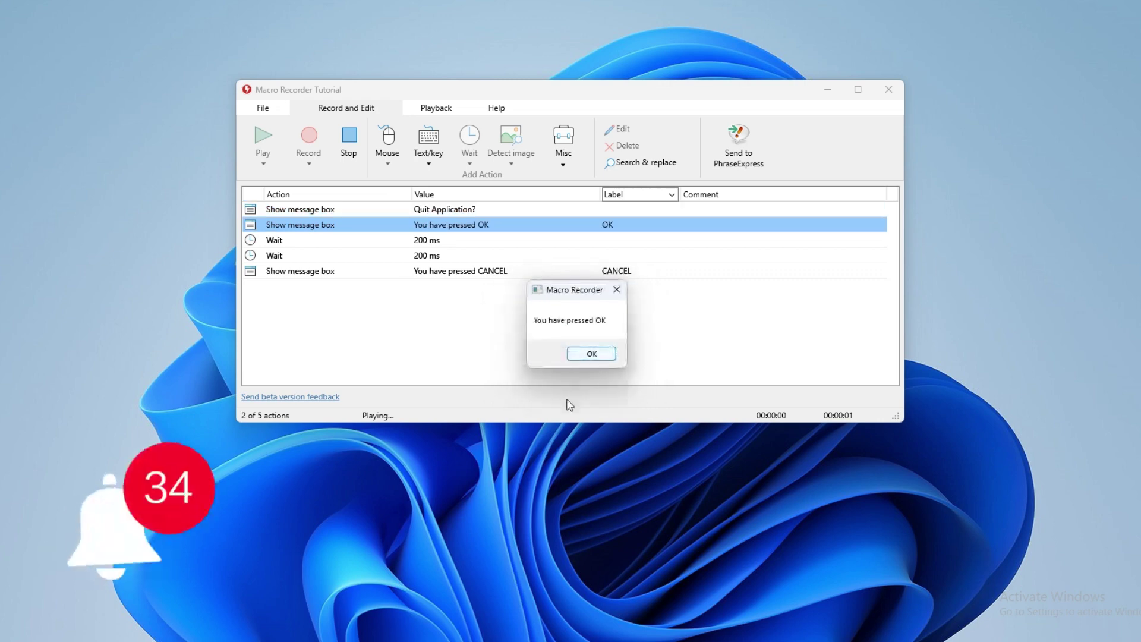
pyautogui.click(603, 359)
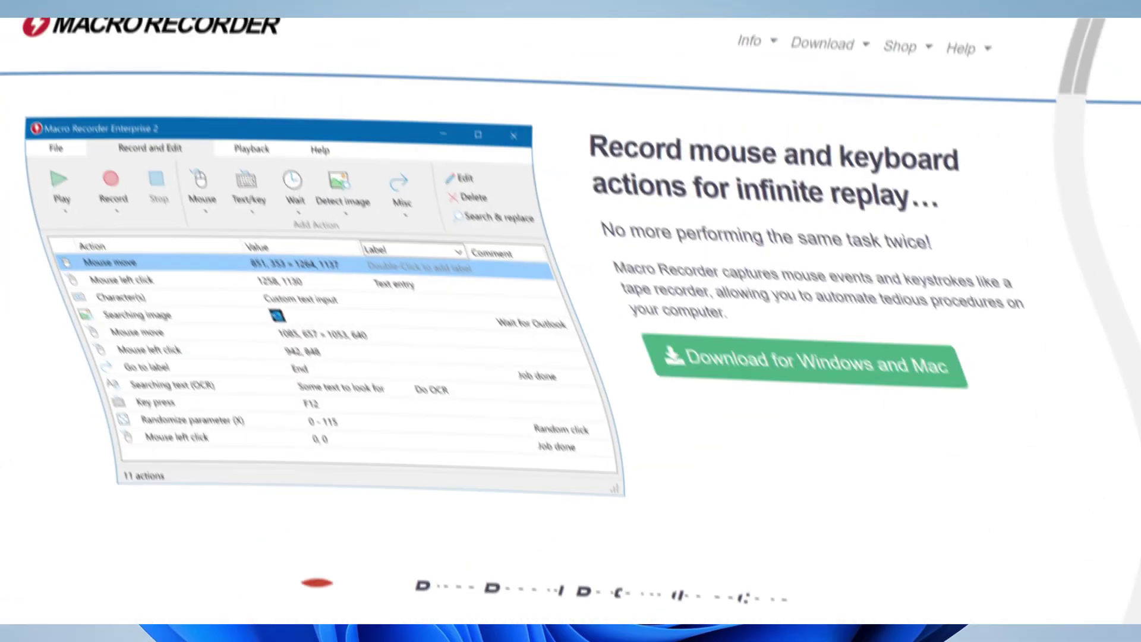